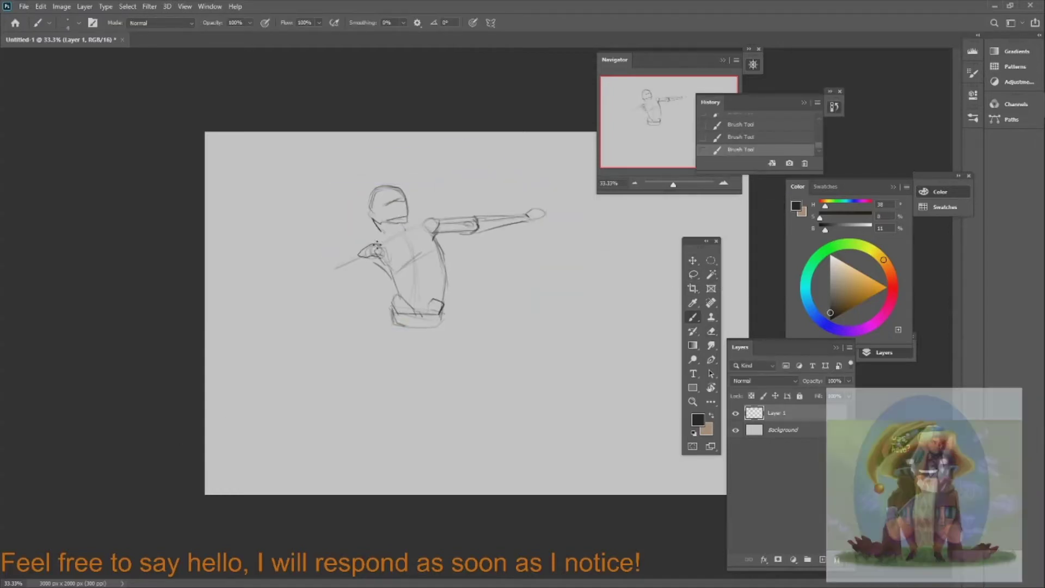
Sketch the back arm and hand, the belt line, and the bent front leg with its foot
mouse_move(340, 266)
left_mouse_down()
mouse_move(321, 283)
mouse_move(308, 258)
left_mouse_up()
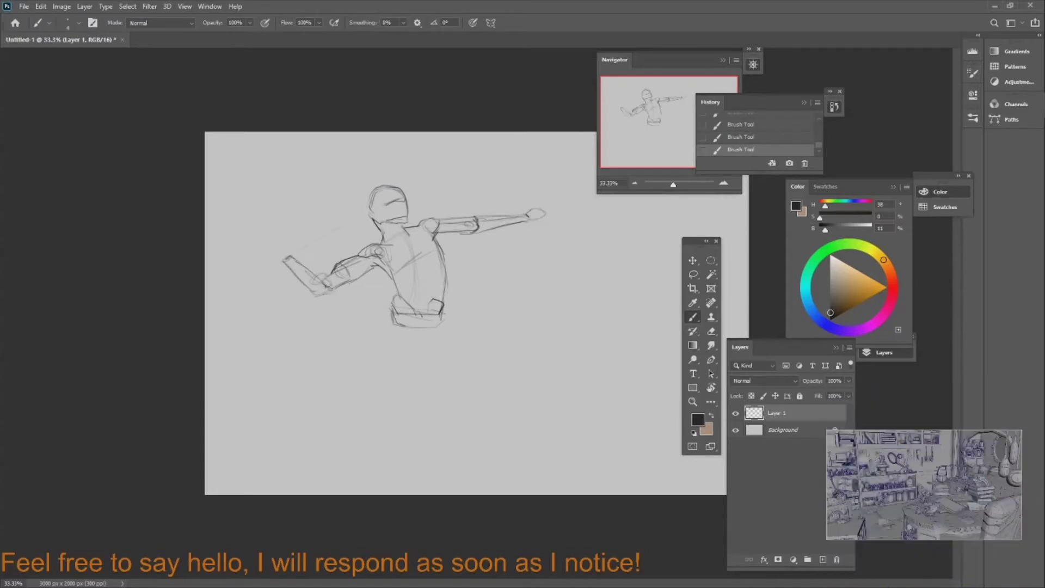
left_click_drag(400, 299, 416, 310)
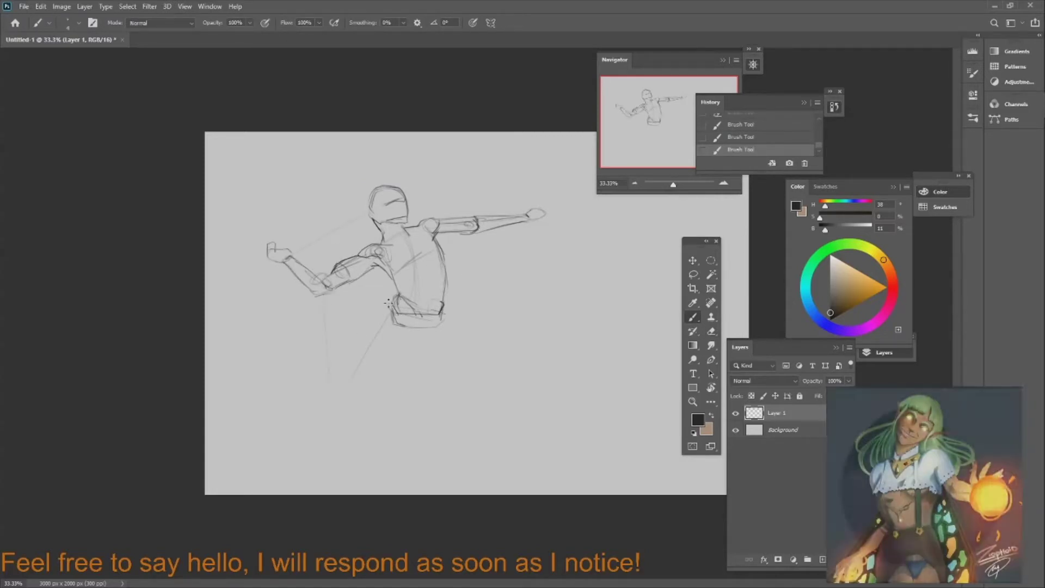
left_click_drag(321, 305, 329, 414)
left_click_drag(411, 335, 353, 389)
left_click_drag(348, 402, 360, 408)
Shift the sketch up-left and rough in the other leg's knee and foot
left_click_drag(315, 463, 307, 433)
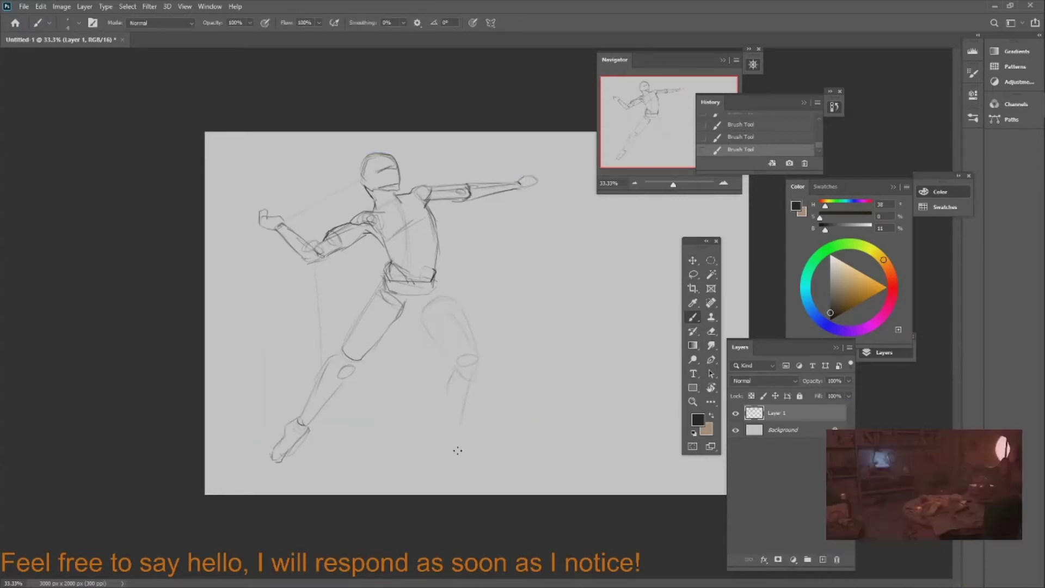
left_click_drag(467, 456, 475, 481)
left_click_drag(473, 354, 481, 368)
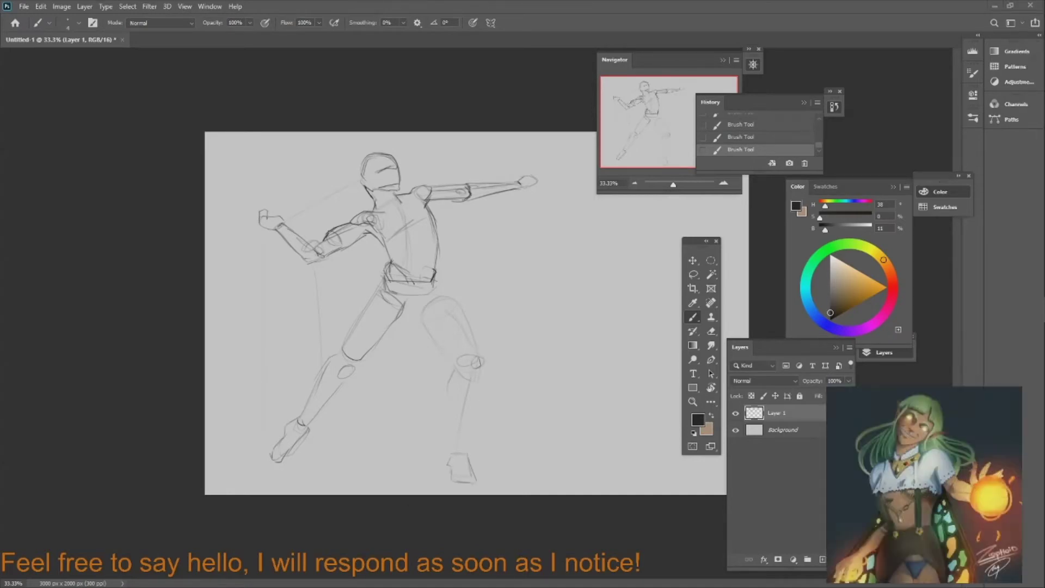
On a new layer, draw three roughly horizontal strokes to the right of the figure
key("ctrl+shift+alt+n")
left_click_drag(501, 307, 574, 294)
left_click_drag(504, 343, 590, 329)
left_click_drag(517, 372, 569, 365)
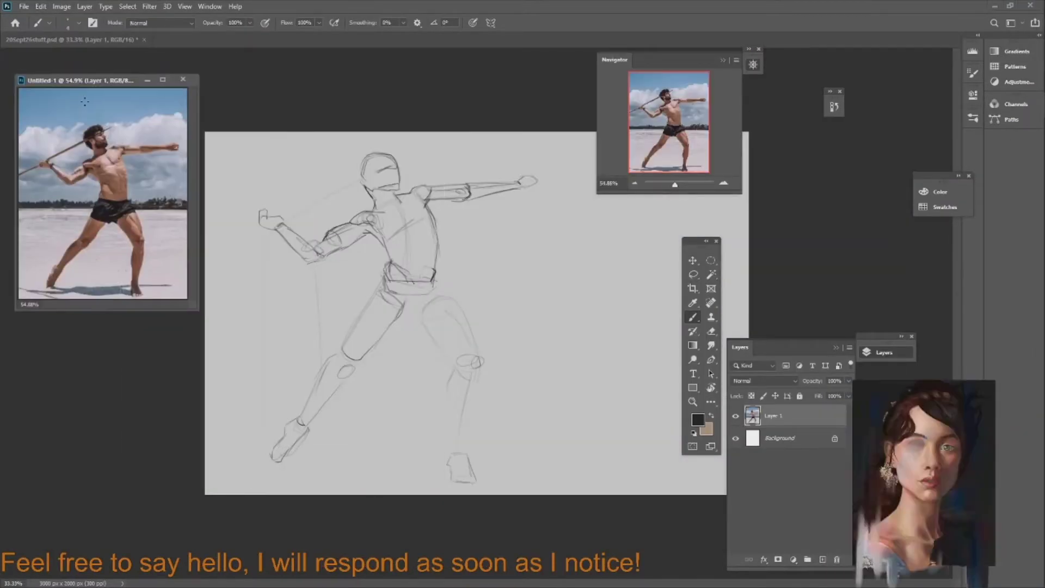
Refine the leg, head and shoulder lines, darken the fist and shin, and add a ground line
left_click_drag(442, 286, 470, 329)
left_click_drag(407, 311, 388, 334)
left_click_drag(381, 337, 364, 360)
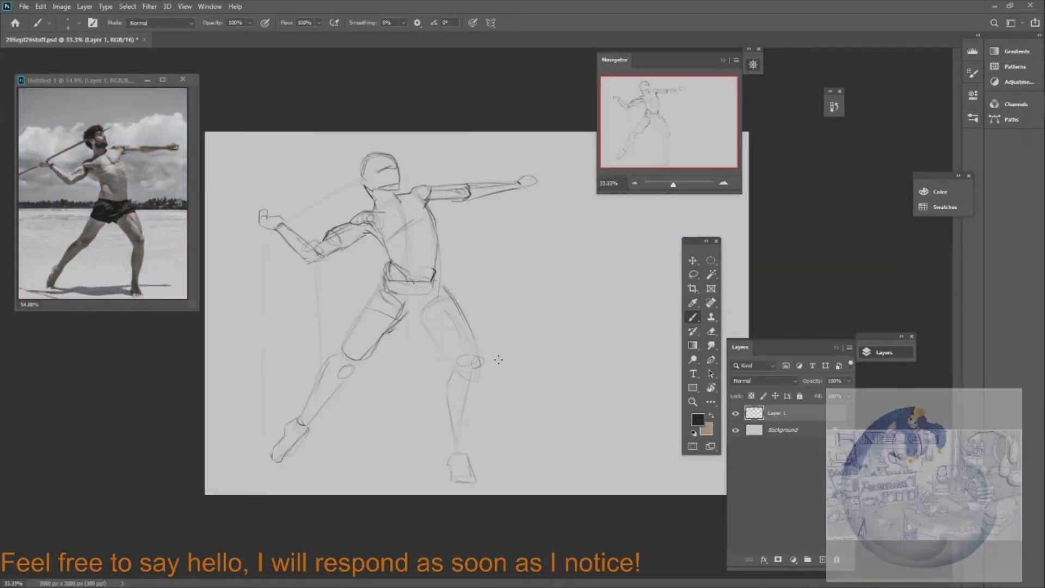
left_click_drag(479, 366, 474, 444)
left_click_drag(381, 146, 367, 182)
left_click(261, 215)
mouse_move(256, 211)
left_mouse_down()
mouse_move(275, 222)
mouse_move(424, 144)
left_mouse_up()
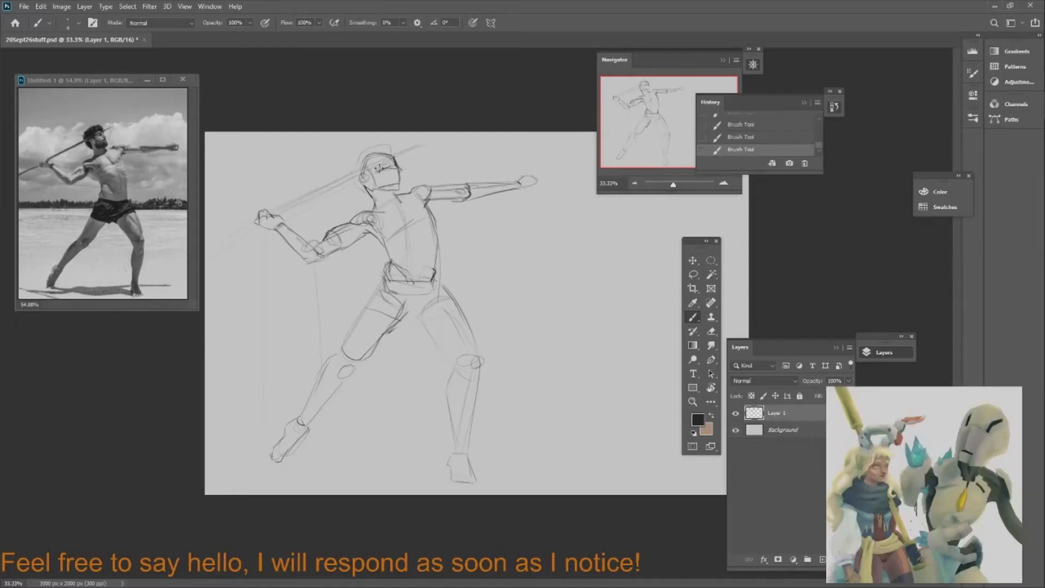
left_click_drag(419, 185, 440, 239)
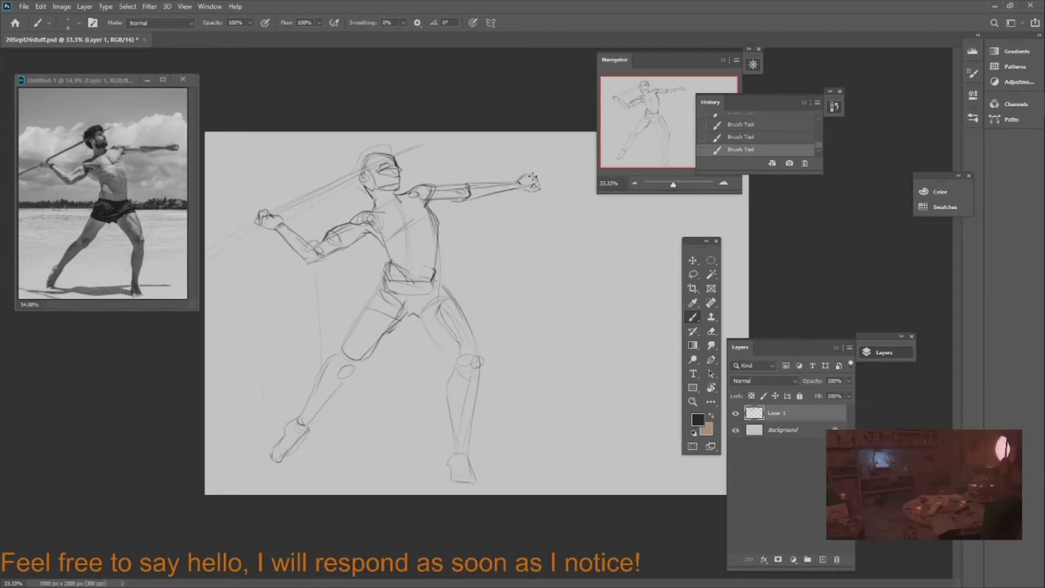
left_click_drag(527, 176, 543, 185)
left_click_drag(455, 369, 453, 453)
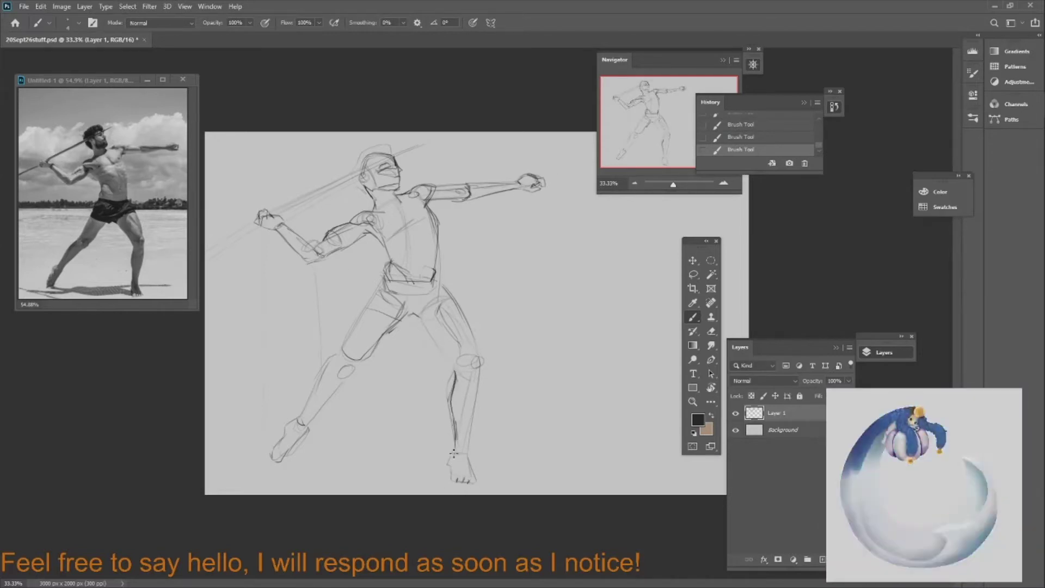
left_click_drag(283, 457, 452, 457)
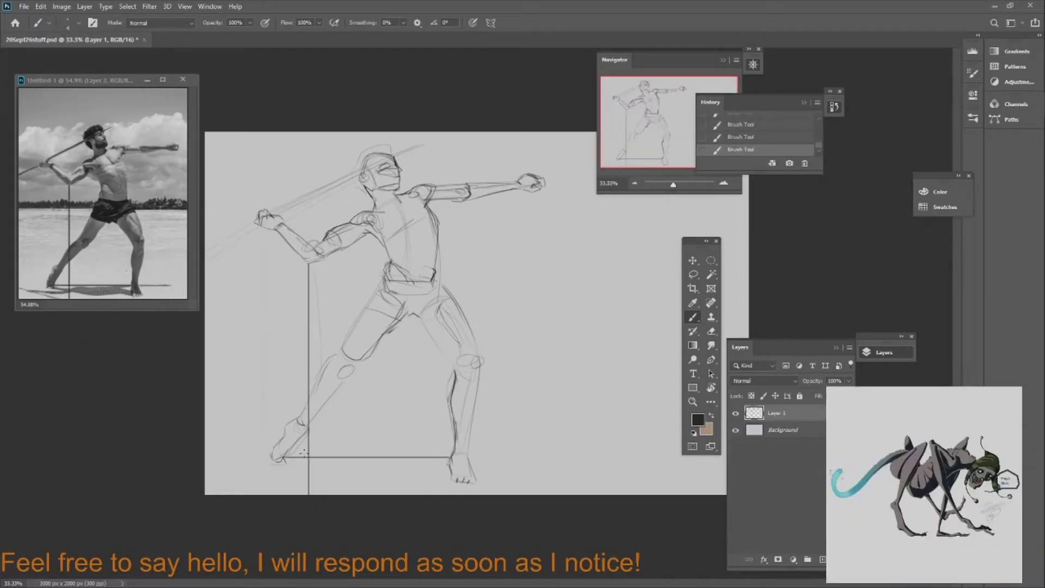
Lasso the raised arm and reshape it with Free Transform
key("l")
left_click(765, 133)
left_click_drag(291, 204, 288, 207)
key("ctrl+t")
left_click_drag(348, 223, 345, 229)
key("Return")
key("ctrl+d")
key("b")
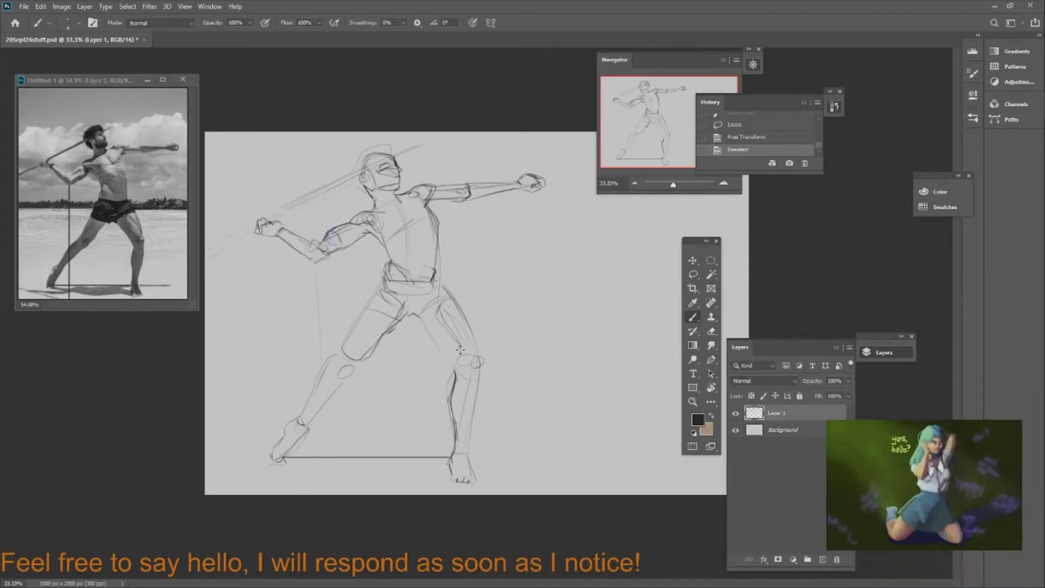
Test a vertical proportion line and redraw the back thigh and shin darker
left_click_drag(315, 262, 315, 463)
key("ctrl+z")
left_click_drag(378, 326, 308, 425)
key("e")
left_click_drag(360, 311, 313, 422)
key("b")
key("ctrl+z")
key("ctrl+z")
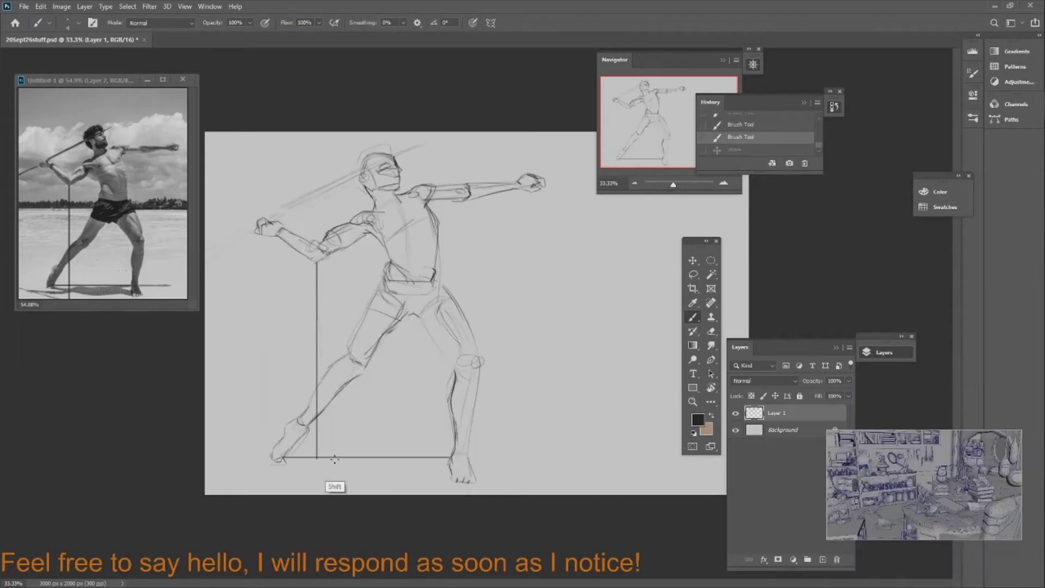
On a new layer, redraw the back leg against a vertical guide, erase the guide, and merge down
left_click(823, 559)
left_click_drag(314, 263, 315, 482)
mouse_move(346, 352)
left_mouse_down()
mouse_move(313, 384)
mouse_move(300, 439)
mouse_move(307, 430)
left_mouse_up()
left_click_drag(408, 314, 385, 339)
key("e")
left_click_drag(316, 431, 315, 265)
right_click(814, 412)
left_click(849, 449)
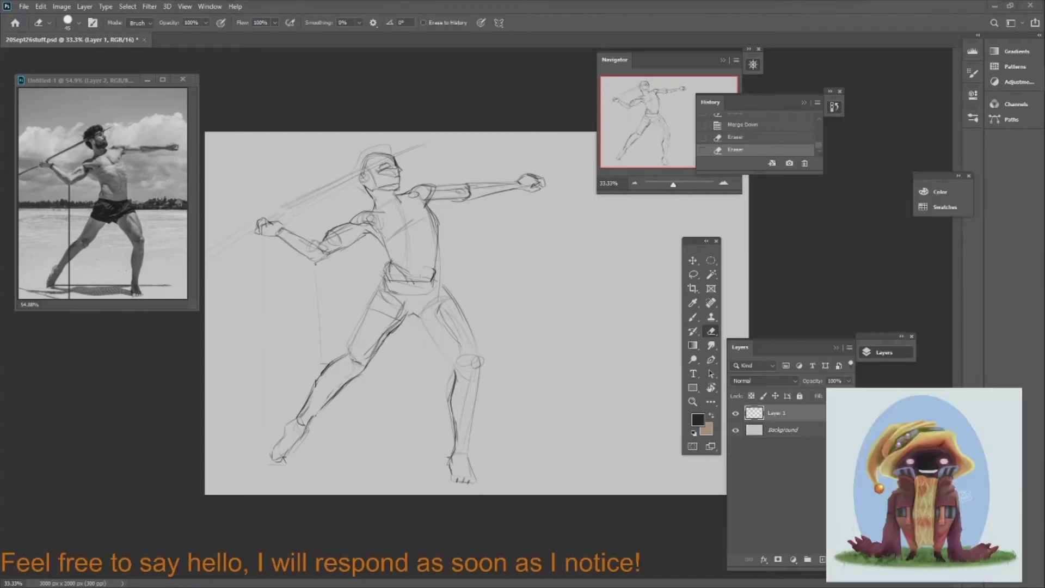
key("b")
Draw vertical guide lines on the canvas and reference photo, then lasso and reposition the lower leg
key("ctrl+shift+alt+n")
left_click_drag(142, 150, 143, 299)
left_click_drag(469, 188, 469, 492)
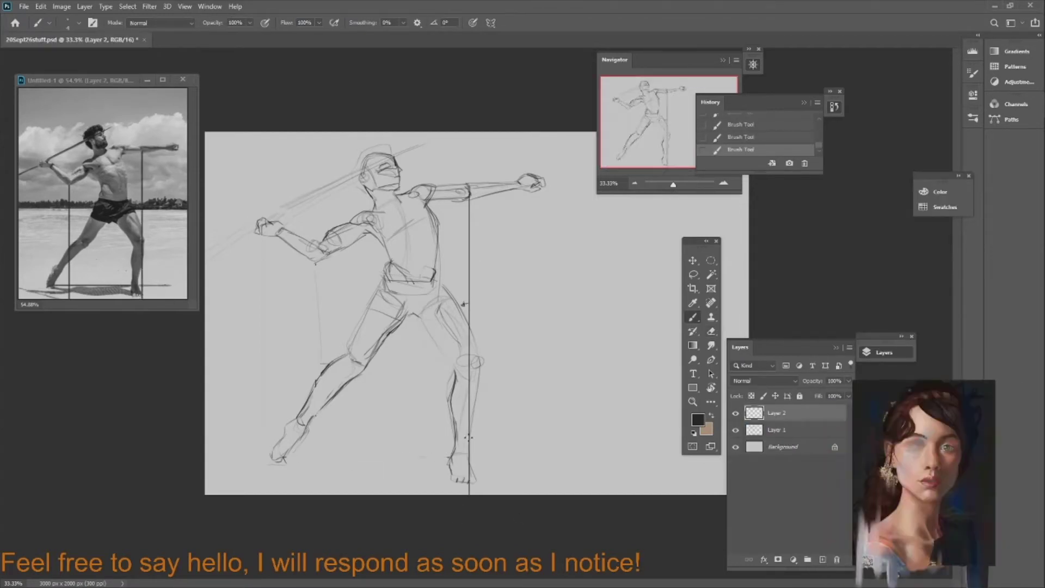
key("ctrl+shift+alt+n")
key("l")
left_click_drag(445, 289, 448, 482)
left_click_drag(469, 393, 473, 394)
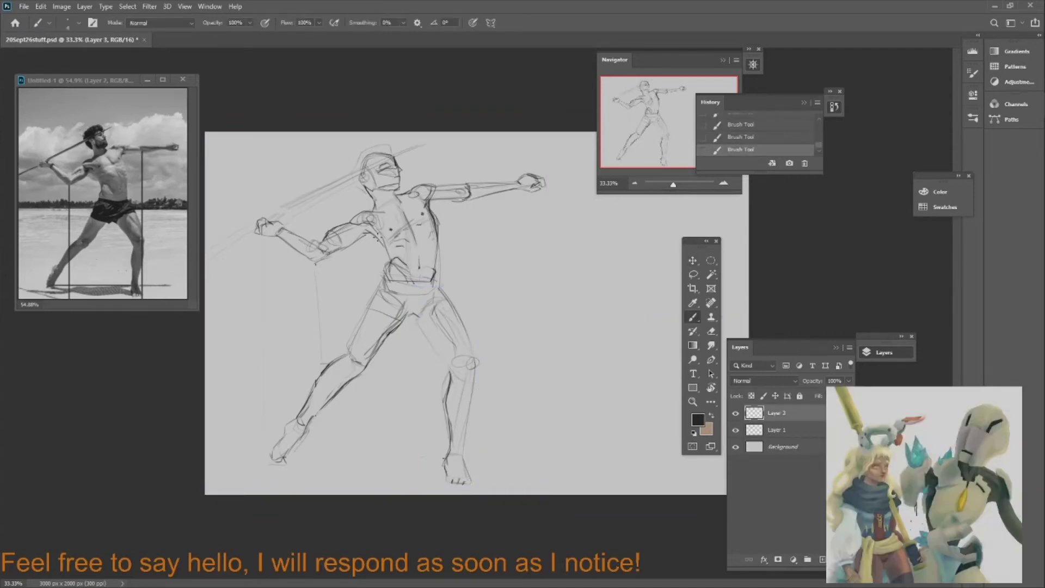
Lower the rough sketch layer's opacity to fade it
right_click(778, 429)
left_click(940, 192)
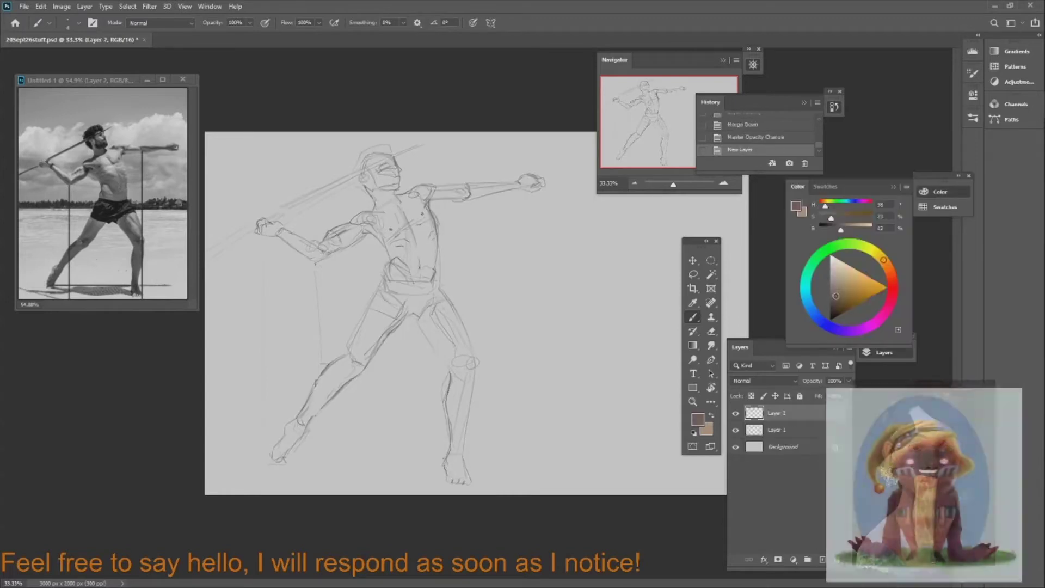
left_click(839, 288)
scroll(413, 313, "up", 2)
On Layer 2, trace clean lines for the shoulder, arm, neck and forearm
left_click(776, 412)
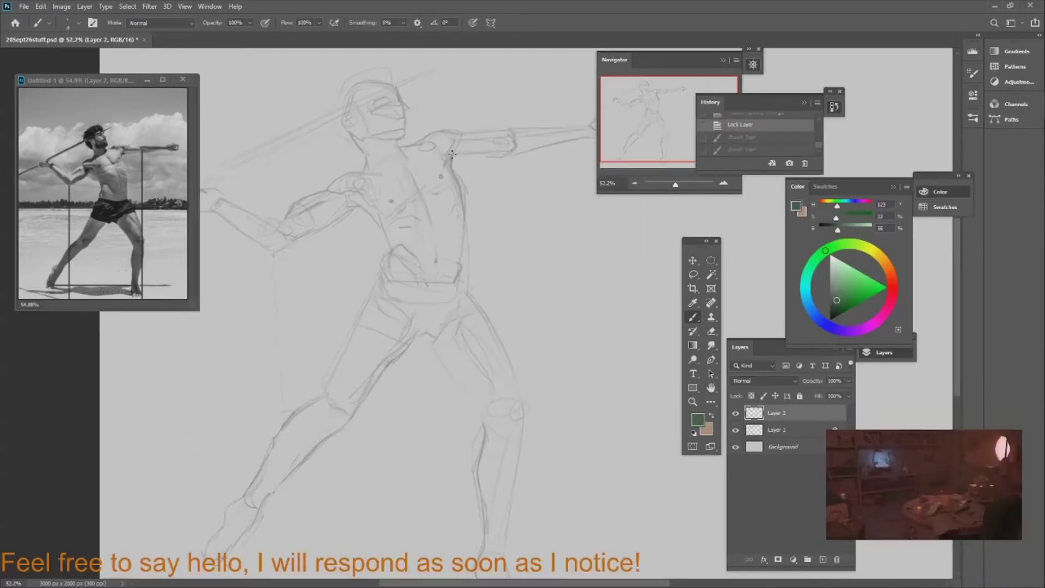
mouse_move(414, 146)
left_mouse_down()
mouse_move(451, 132)
mouse_move(509, 134)
left_mouse_up()
mouse_move(452, 150)
left_mouse_down()
mouse_move(445, 171)
mouse_move(410, 190)
left_mouse_up()
mouse_move(415, 139)
left_mouse_down()
mouse_move(394, 156)
mouse_move(361, 152)
mouse_move(330, 186)
mouse_move(365, 194)
mouse_move(378, 222)
mouse_move(275, 251)
mouse_move(329, 194)
mouse_move(291, 234)
left_mouse_up()
key("e")
key("b")
left_click_drag(275, 224, 215, 207)
key("e")
Flip the canvas to check, darken torso and arm contours, flip back, and add chest and jaw lines
key("h")
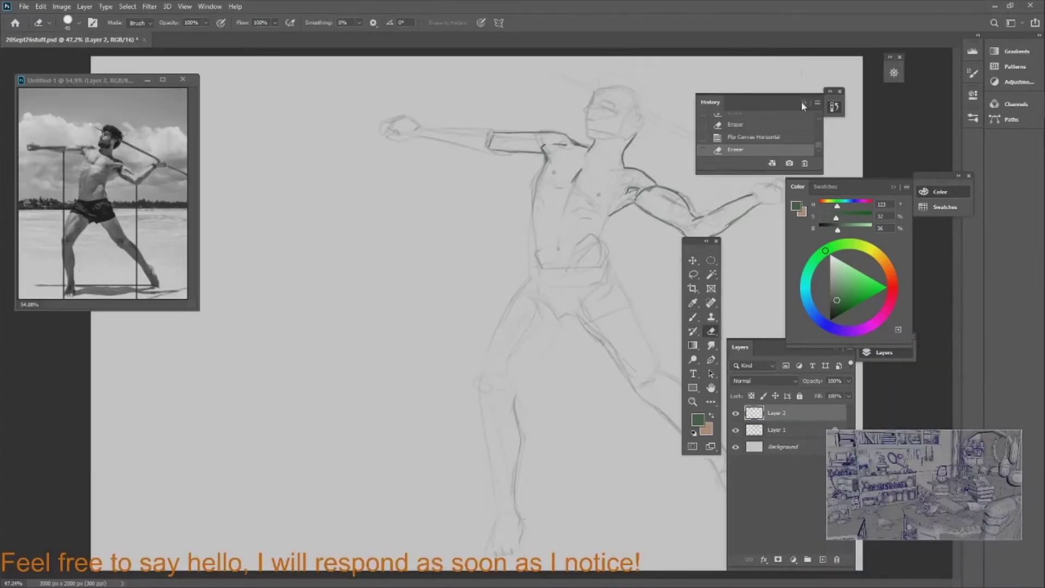
key("b")
left_click_drag(536, 240, 538, 271)
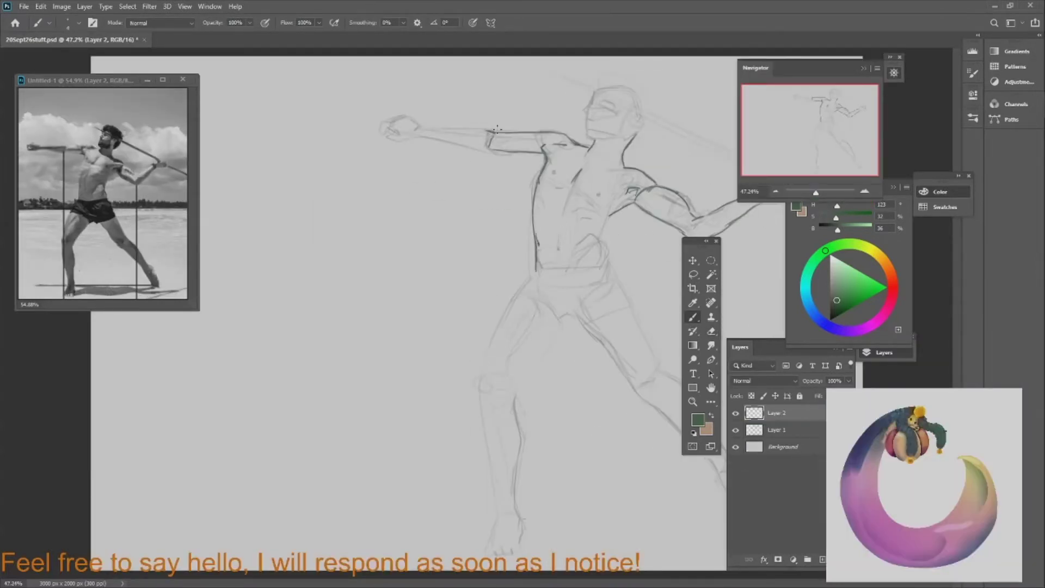
left_click_drag(495, 129, 399, 134)
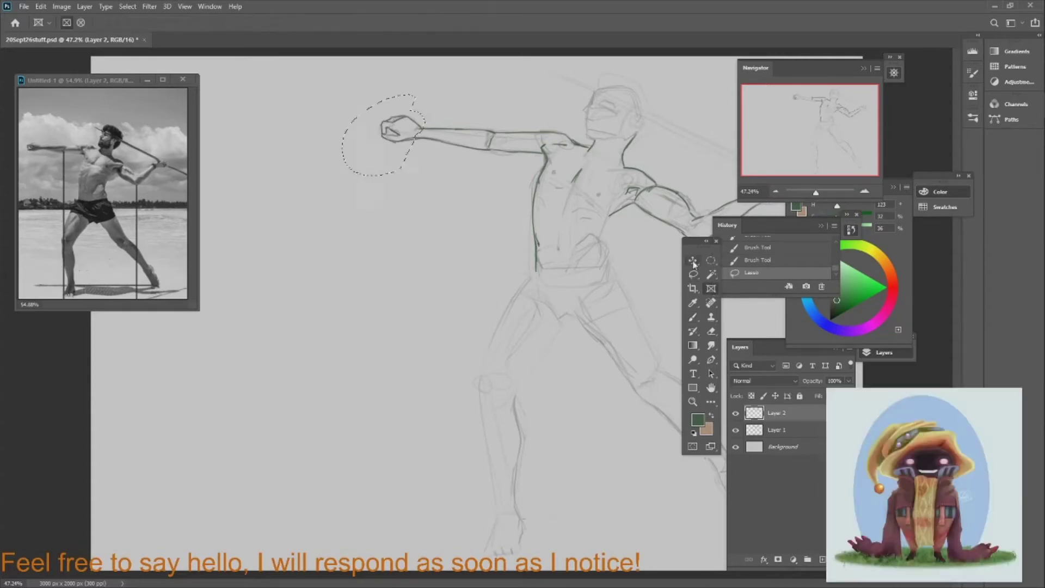
key("h")
mouse_move(326, 186)
left_mouse_down()
mouse_move(348, 192)
mouse_move(364, 267)
left_mouse_up()
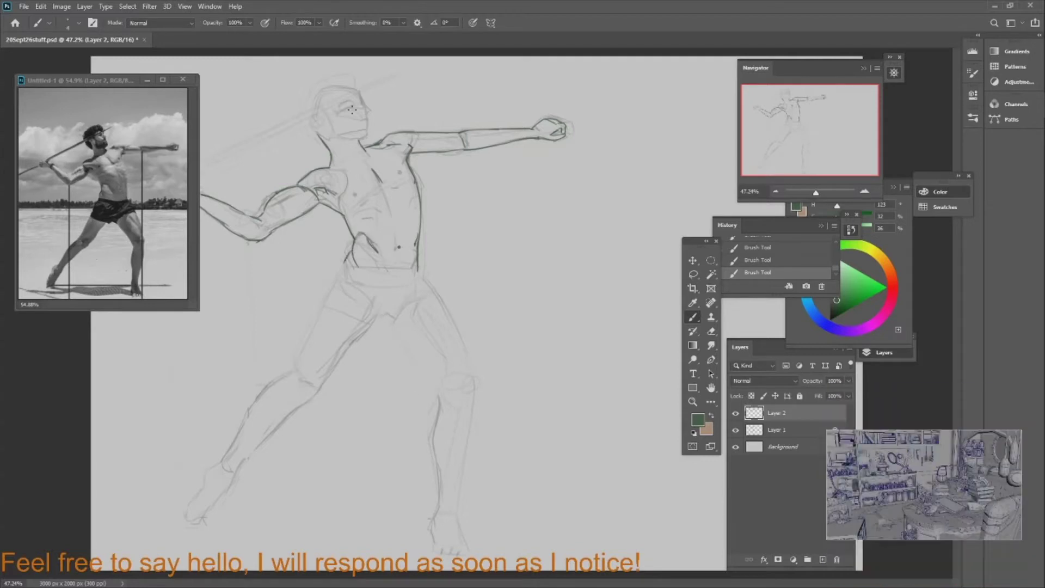
mouse_move(330, 132)
left_mouse_down()
mouse_move(362, 130)
mouse_move(360, 97)
mouse_move(329, 87)
mouse_move(313, 139)
left_mouse_up()
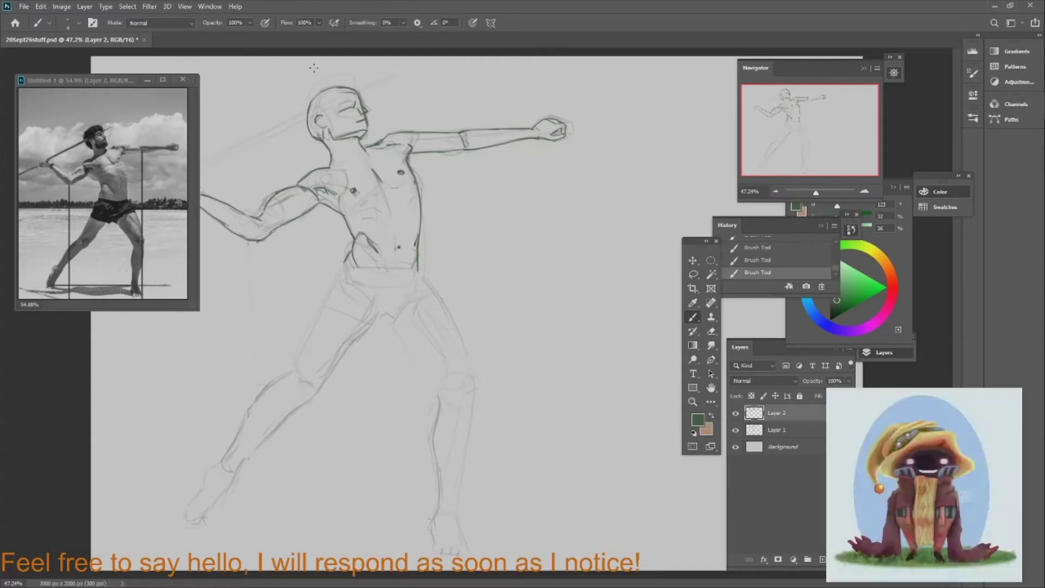
Trace the hip line, waistband, and the left leg's thigh, knee and shin
mouse_move(439, 297)
left_mouse_down()
mouse_move(400, 315)
mouse_move(344, 267)
left_mouse_up()
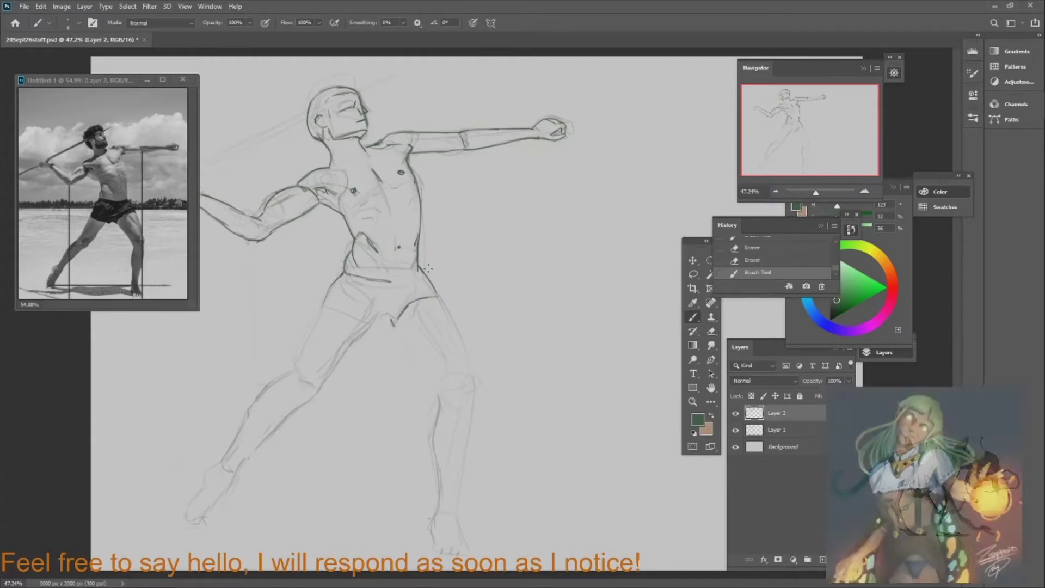
mouse_move(419, 267)
left_mouse_down()
mouse_move(393, 281)
mouse_move(342, 275)
mouse_move(297, 367)
left_mouse_up()
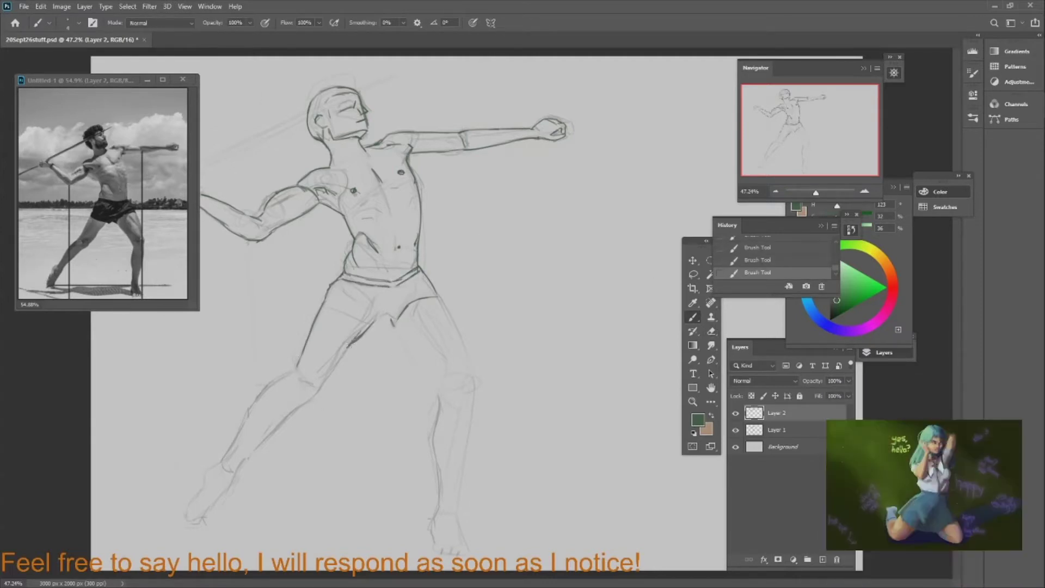
mouse_move(377, 320)
left_mouse_down()
mouse_move(324, 383)
mouse_move(267, 406)
mouse_move(223, 466)
left_mouse_up()
mouse_move(272, 433)
left_mouse_down()
mouse_move(209, 472)
mouse_move(206, 519)
left_mouse_up()
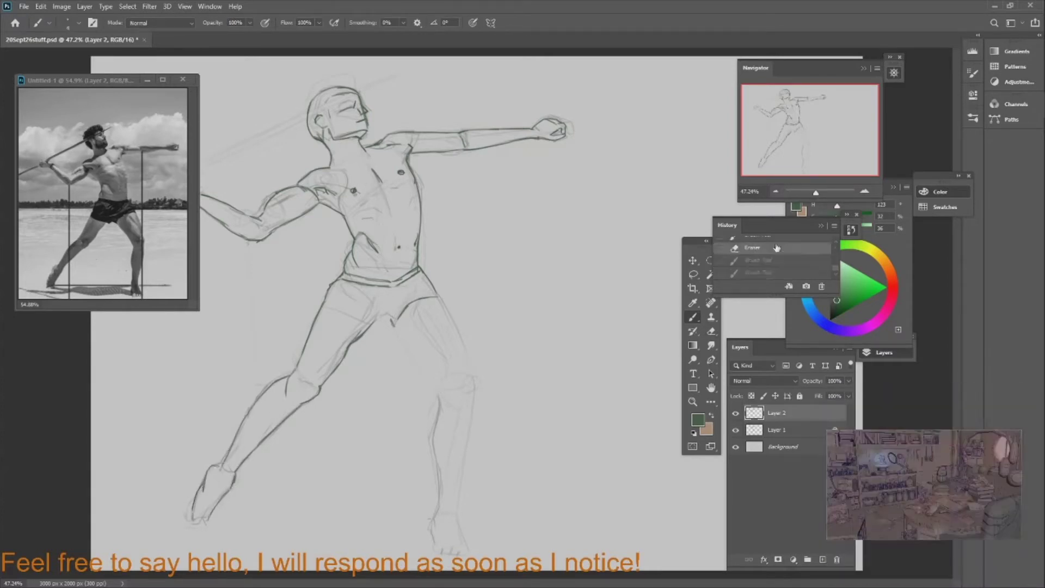
left_click_drag(317, 384, 304, 413)
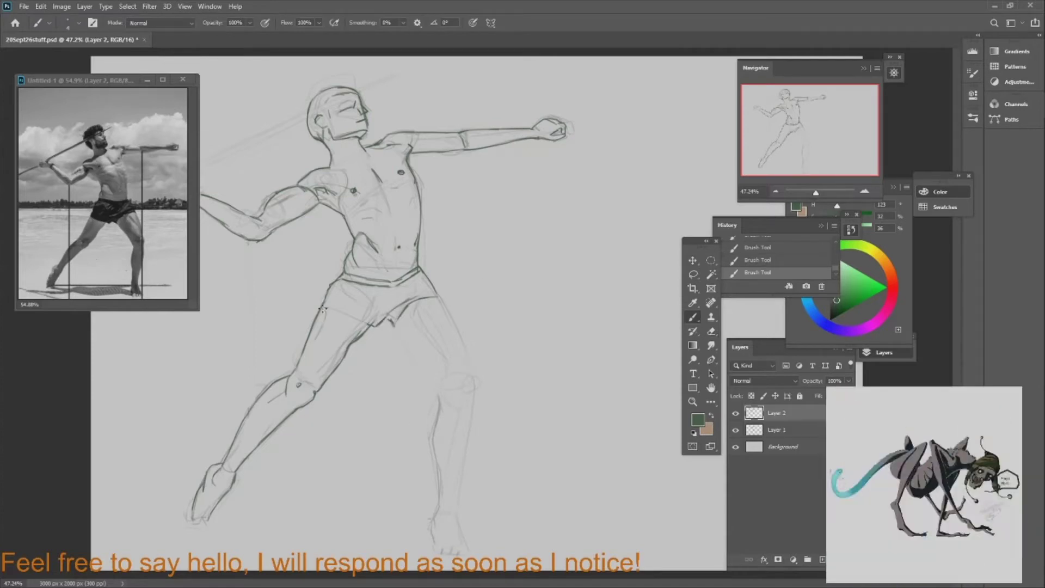
Redraw the right thigh, shin and ankle contours
left_click_drag(393, 325, 432, 383)
left_click_drag(440, 297, 471, 374)
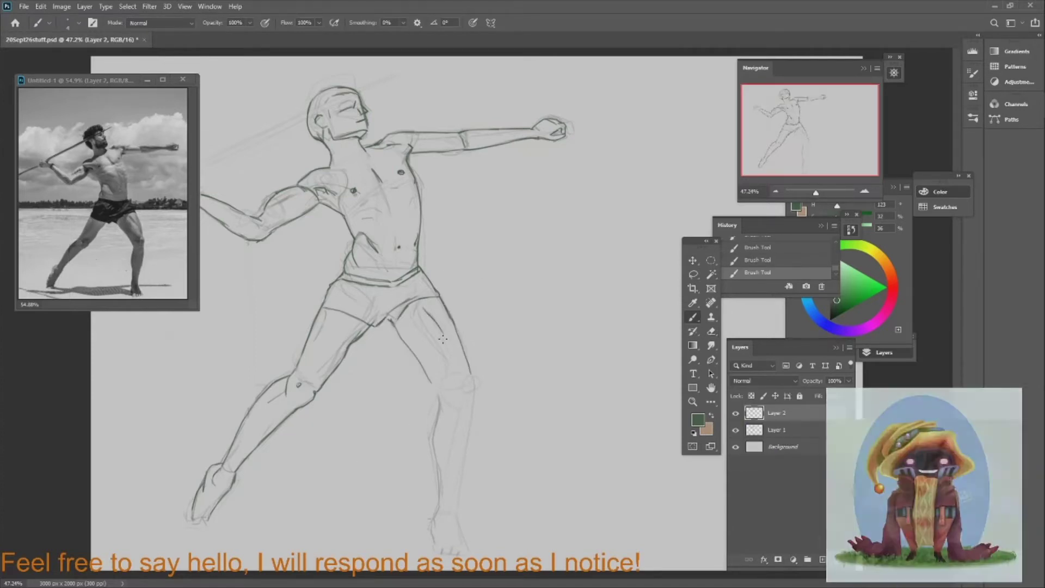
mouse_move(439, 324)
left_mouse_down()
mouse_move(477, 400)
mouse_move(463, 400)
mouse_move(436, 462)
mouse_move(439, 506)
left_mouse_up()
mouse_move(473, 413)
left_mouse_down()
mouse_move(459, 485)
mouse_move(433, 527)
left_mouse_up()
mouse_move(455, 506)
left_mouse_down()
mouse_move(460, 536)
mouse_move(449, 553)
left_mouse_up()
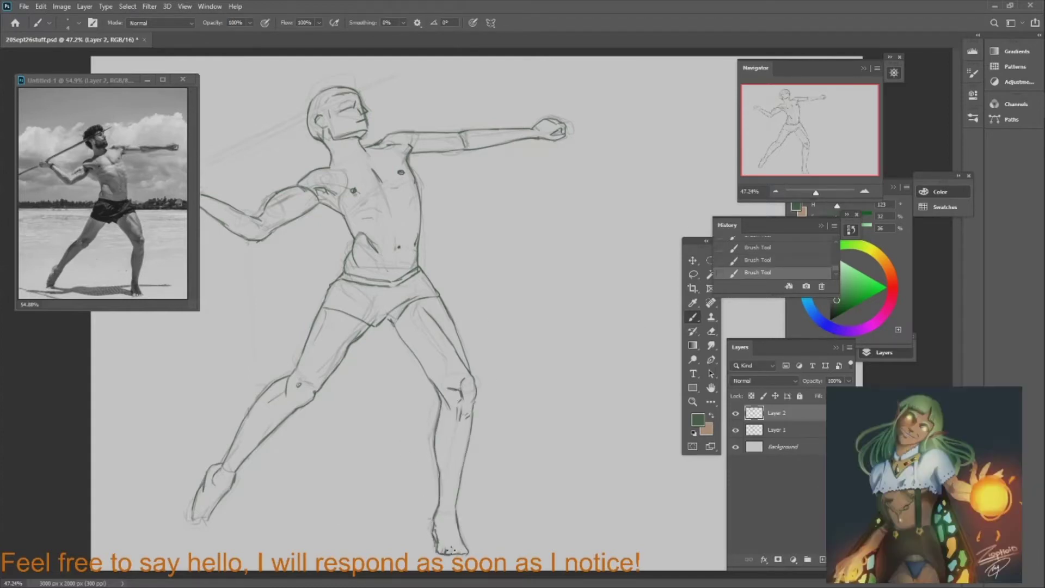
scroll(348, 387, "down", 2)
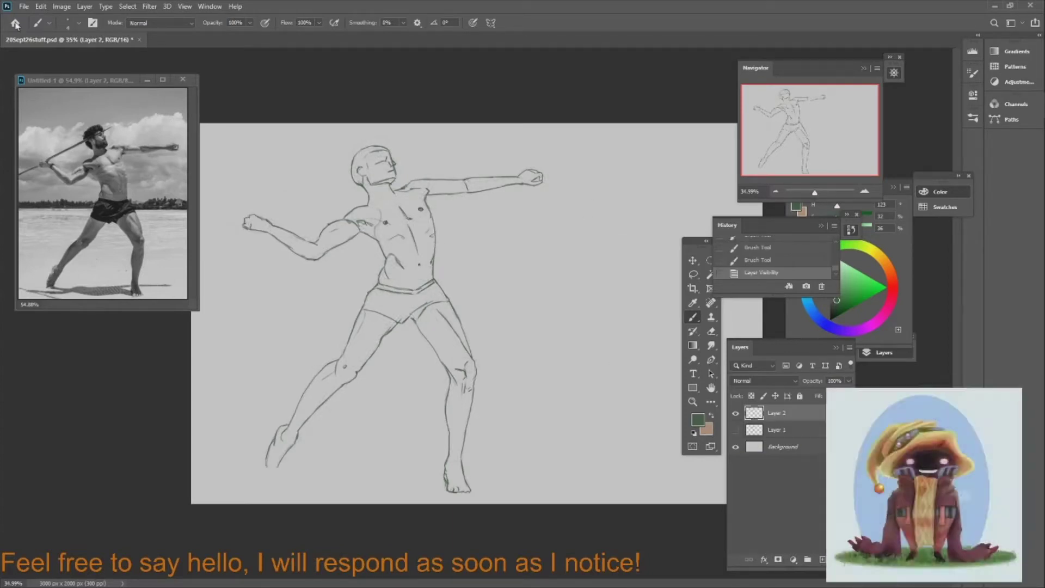
Copy the line drawing into the other document, accepting the colour-depth conversion, and scale it
left_click_drag(386, 298, 103, 191)
left_click(508, 228)
key("ctrl+t")
left_click_drag(362, 218, 413, 252)
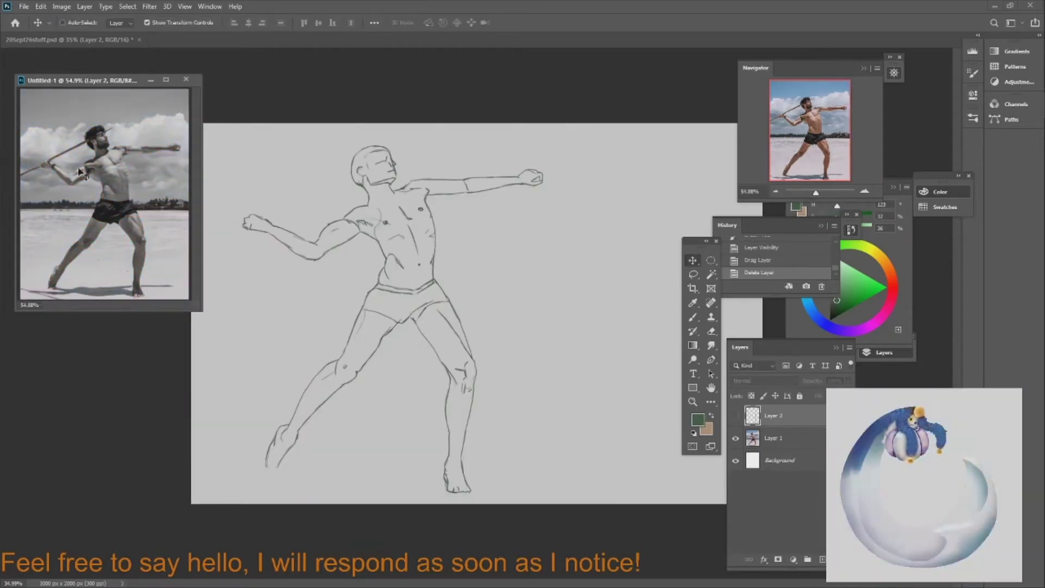
Lasso and rotate the trailing hand to a new angle, then add a new empty layer
left_click_drag(255, 197, 320, 256)
key("ctrl+t")
left_click_drag(338, 209, 349, 229)
left_click_drag(693, 278, 292, 218)
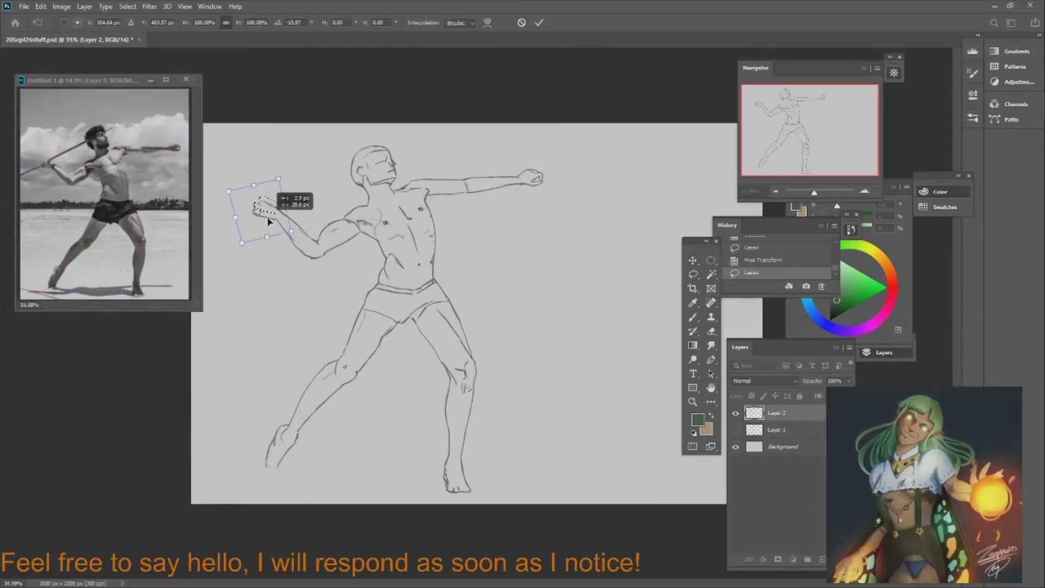
key("Return")
left_click(693, 316)
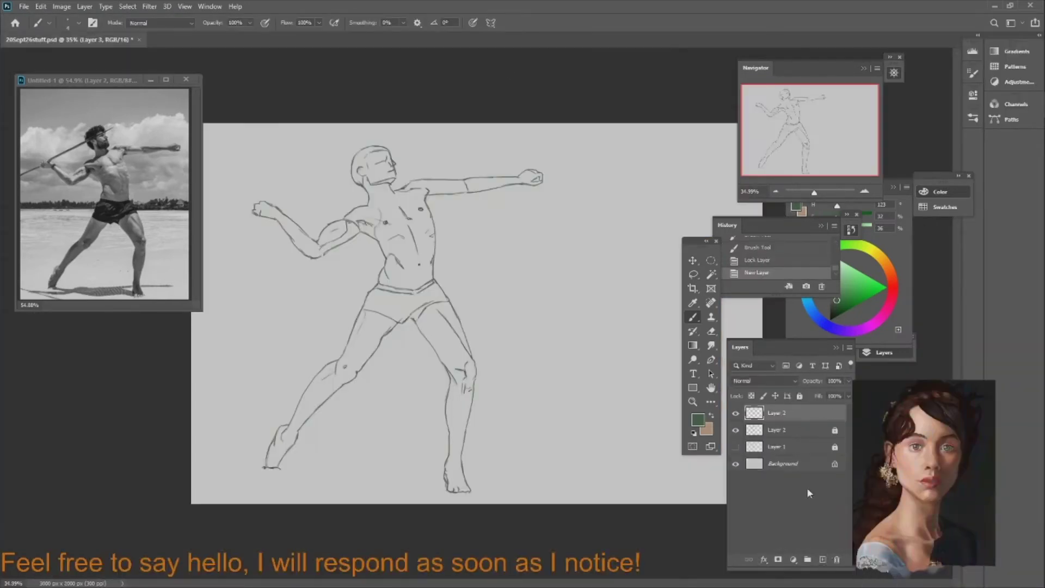
Trace green construction lines over the chest, collarbone, thigh, shin, feet, arm and face
left_click_drag(357, 219, 385, 222)
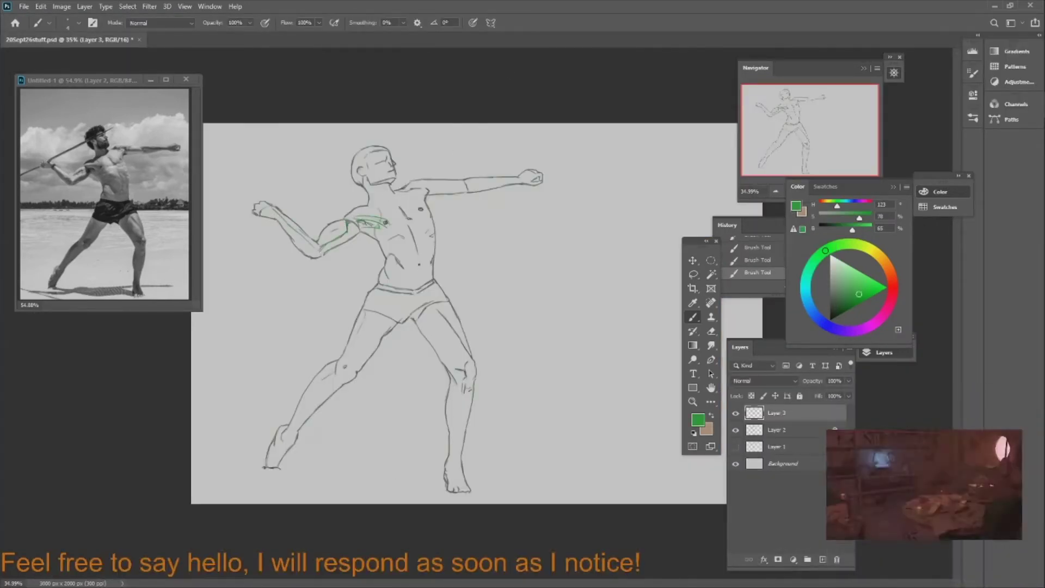
left_click_drag(427, 187, 403, 191)
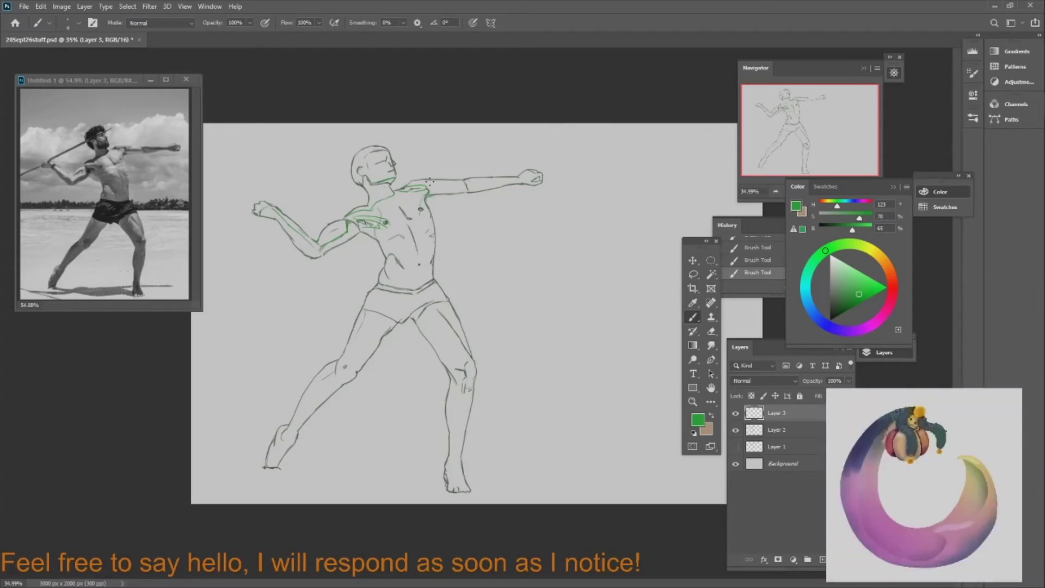
left_click_drag(372, 311, 311, 396)
left_click_drag(281, 435, 272, 463)
mouse_move(434, 303)
left_mouse_down()
mouse_move(443, 354)
mouse_move(463, 369)
left_mouse_up()
left_click_drag(426, 186, 528, 179)
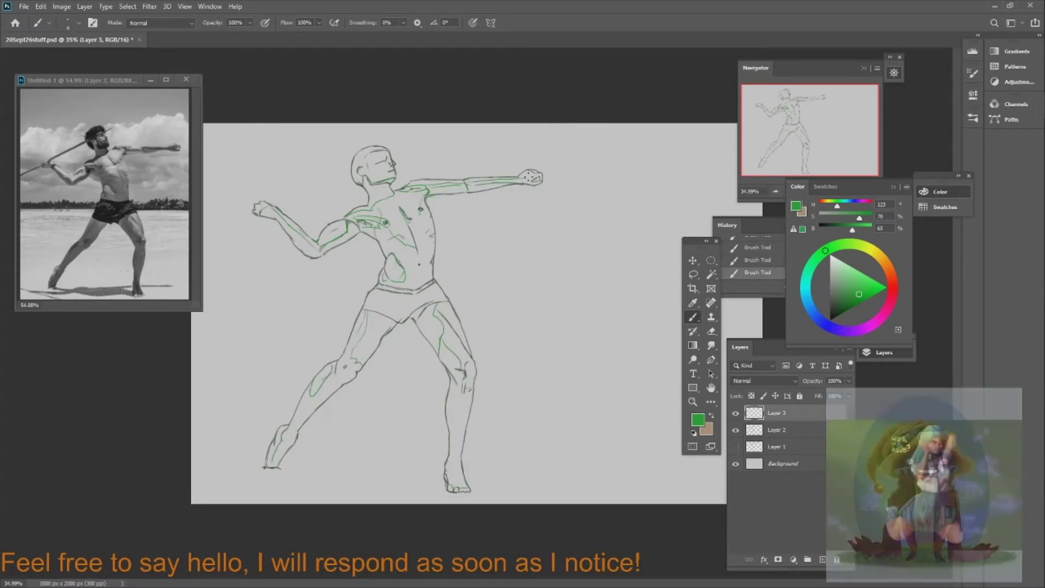
left_click_drag(372, 163, 376, 166)
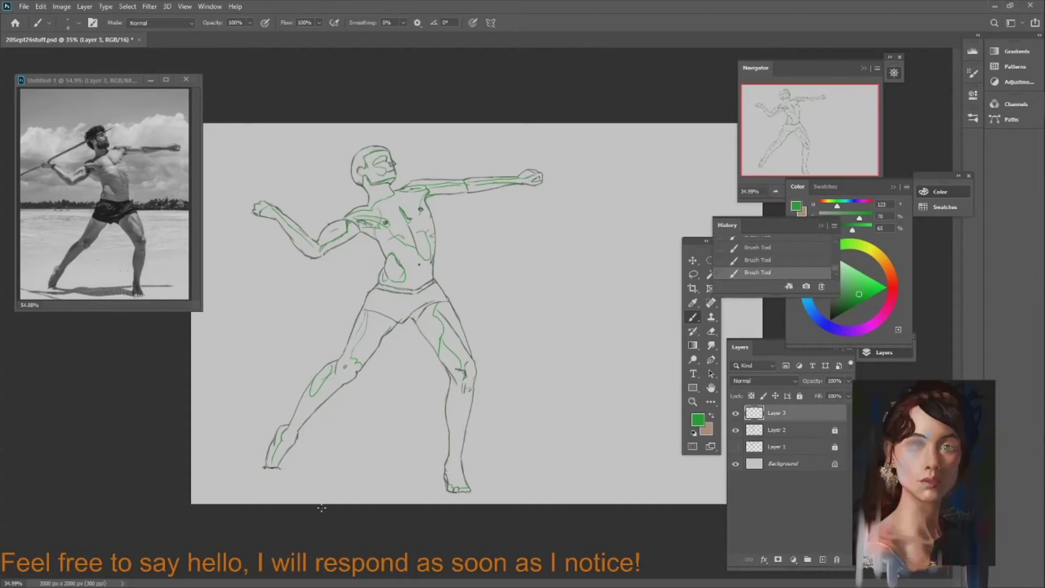
Desaturate the green strokes with Hue/Saturation and add a new empty painting layer
key("ctrl+u")
key("Return")
key("ctrl+shift+alt+n")
right_click(910, 294)
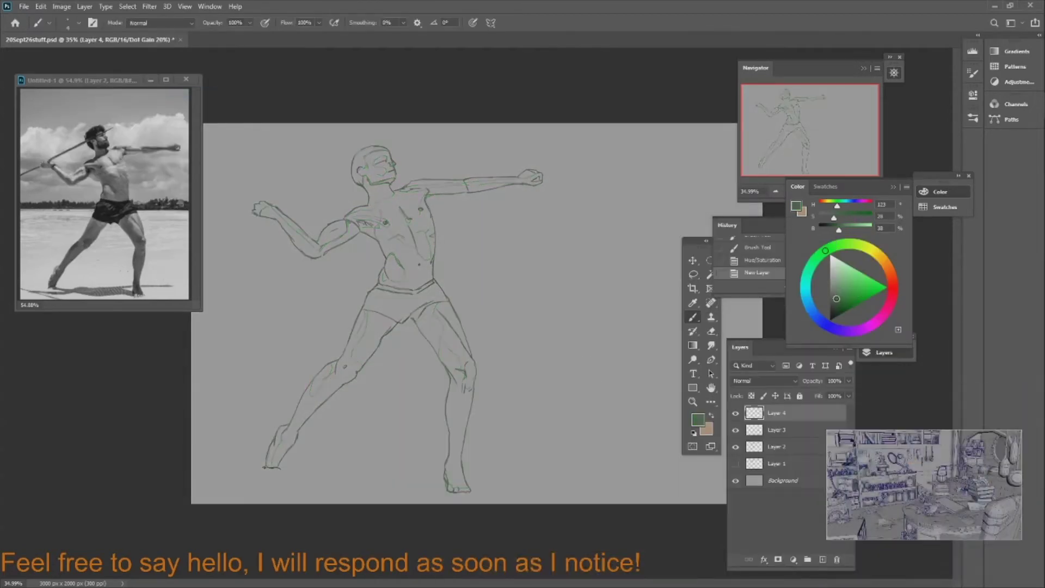
Paint dark grey on the shorts, waistband and hair, and dab value swatches beside the figure
mouse_move(362, 308)
left_mouse_down()
mouse_move(430, 306)
mouse_move(433, 285)
mouse_move(392, 286)
left_mouse_up()
left_click(537, 289)
left_click(555, 250)
mouse_move(364, 173)
left_mouse_down()
mouse_move(358, 185)
mouse_move(362, 150)
mouse_move(386, 146)
left_mouse_up()
left_click_drag(385, 179, 391, 196)
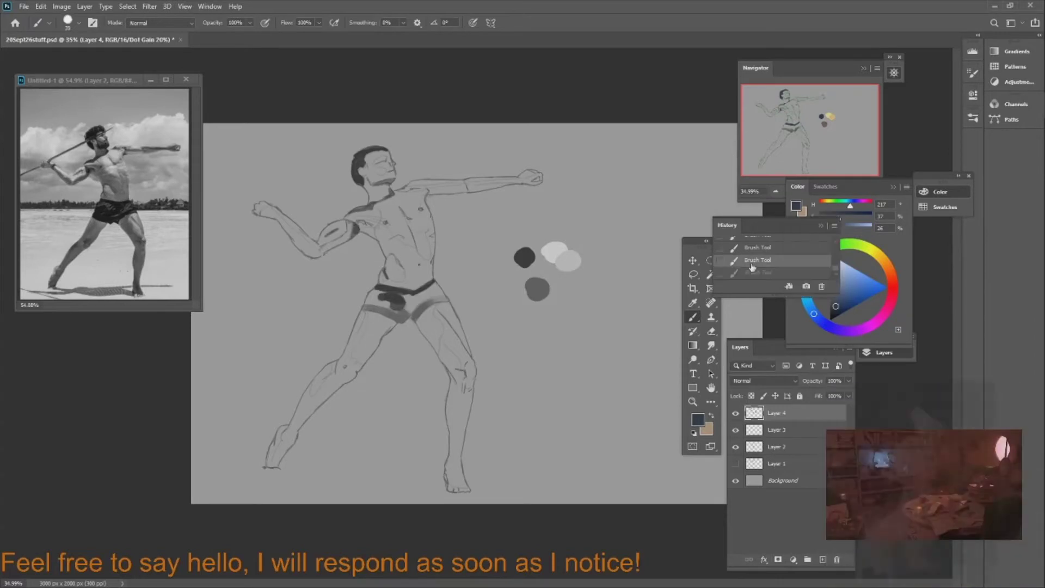
mouse_move(362, 309)
left_mouse_down()
mouse_move(402, 322)
mouse_move(438, 297)
left_mouse_up()
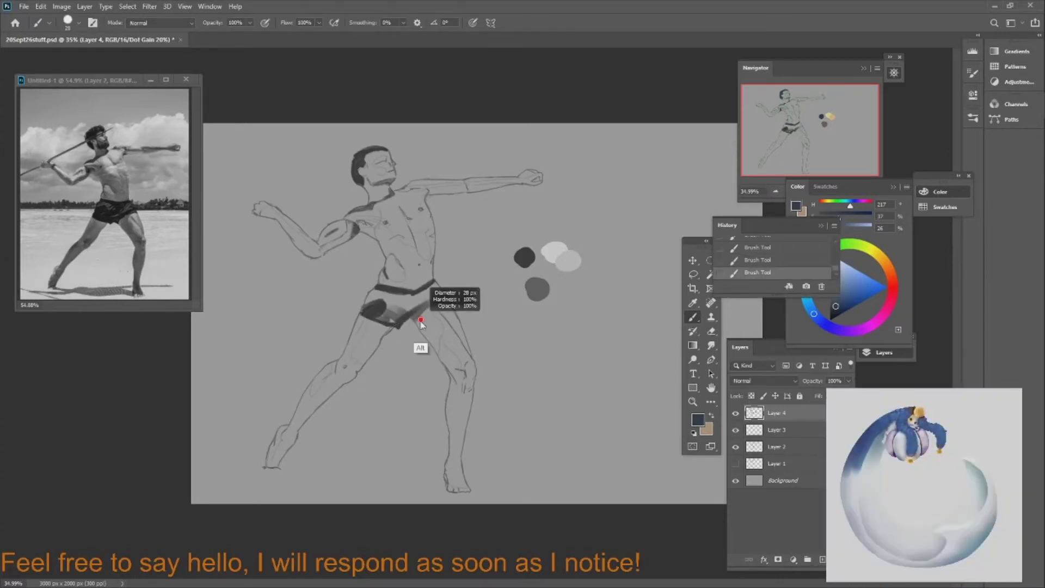
left_click_drag(329, 365, 313, 393)
Move the paint layer beneath the line layer and add lighter strokes on the torso and foot
left_click_drag(277, 464, 268, 468)
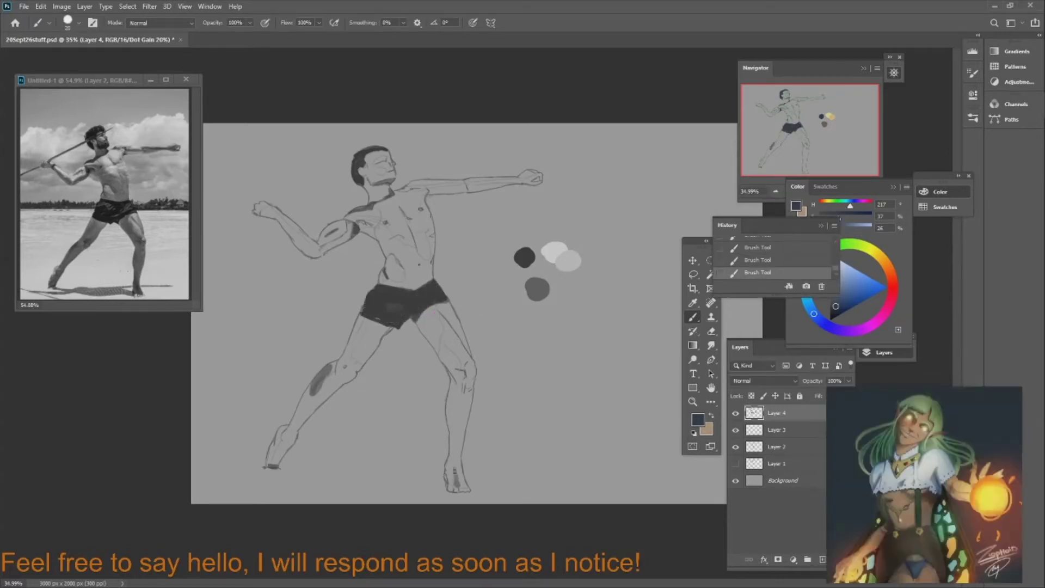
left_click_drag(457, 468, 455, 487)
key("ctrl+bracketleft")
mouse_move(403, 272)
left_mouse_down()
mouse_move(381, 240)
mouse_move(384, 289)
left_mouse_up()
On a new layer, brush light grey over the torso, arms, head and extended arm
key("ctrl+shift+alt+n")
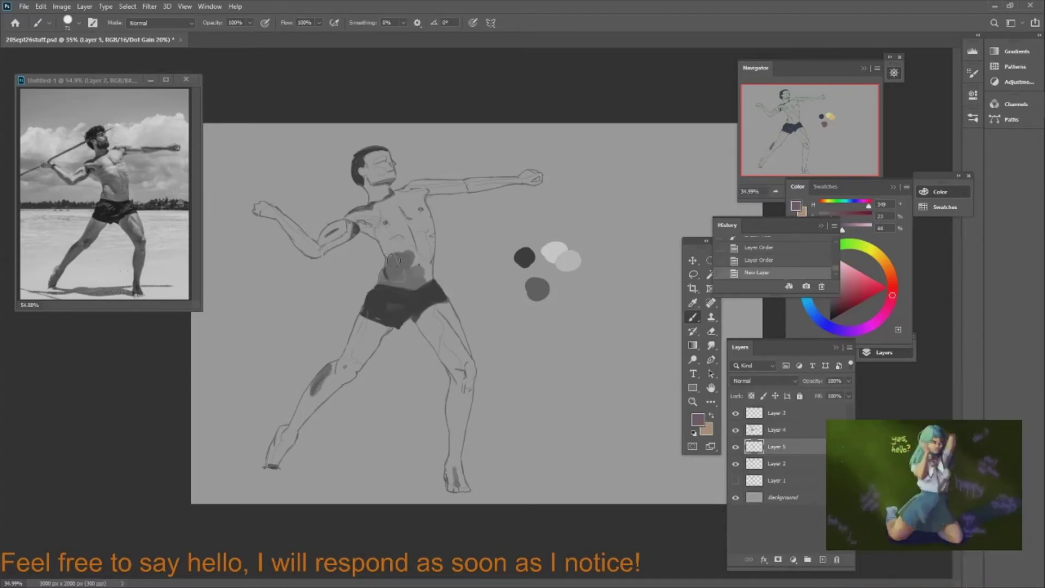
mouse_move(392, 218)
left_mouse_down()
mouse_move(286, 248)
mouse_move(256, 207)
left_mouse_up()
left_click_drag(375, 155, 386, 204)
mouse_move(539, 177)
left_mouse_down()
mouse_move(417, 206)
mouse_move(392, 278)
left_mouse_up()
Erase excess grey from the torso and legs
key("e")
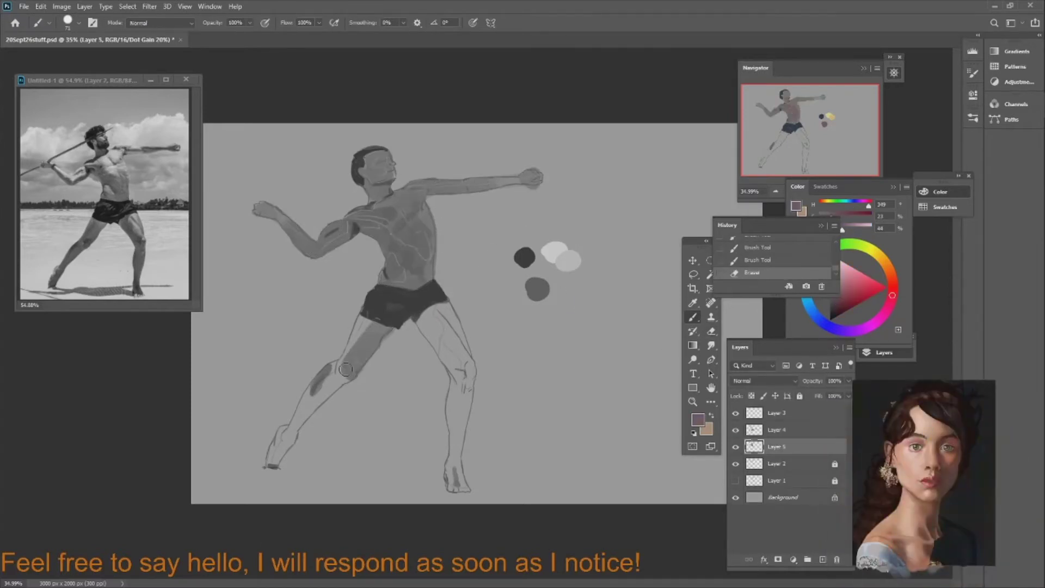
left_click_drag(370, 327, 275, 457)
left_click_drag(435, 305, 463, 490)
With the paint layer above the line layer, add light tan strokes on torso, arm, face and right thigh
key("b")
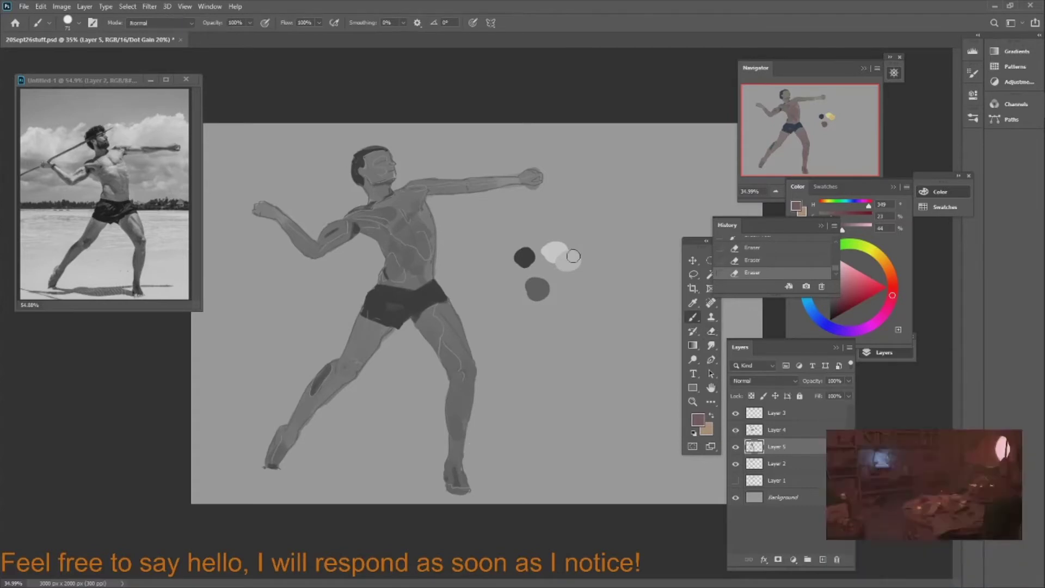
key("alt+bracketright")
mouse_move(400, 199)
left_mouse_down()
mouse_move(383, 220)
mouse_move(417, 228)
mouse_move(395, 272)
left_mouse_up()
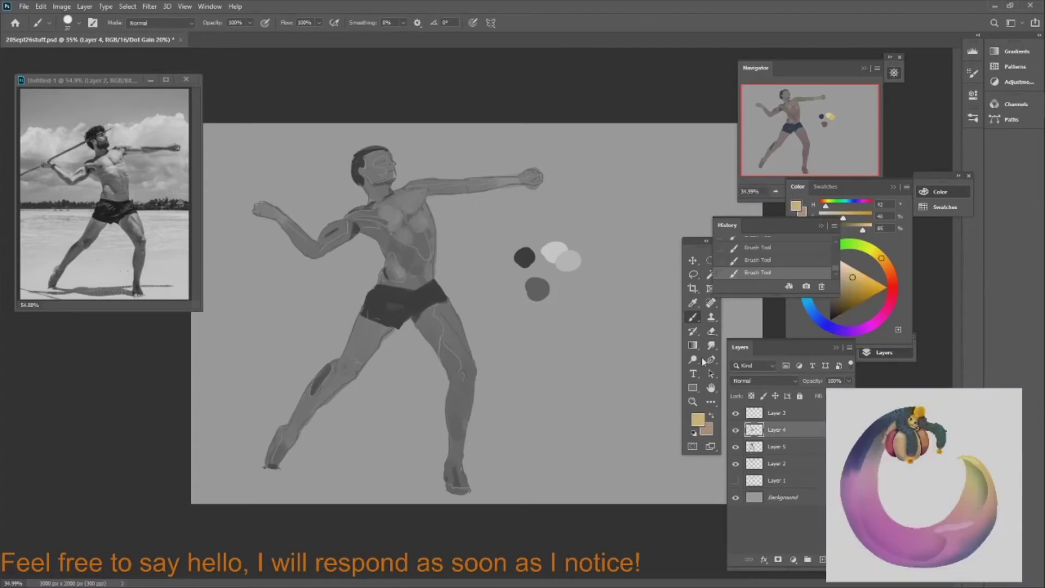
key("ctrl+bracketright")
left_click_drag(343, 229, 283, 215)
left_click_drag(378, 166, 419, 239)
left_click_drag(450, 338, 461, 375)
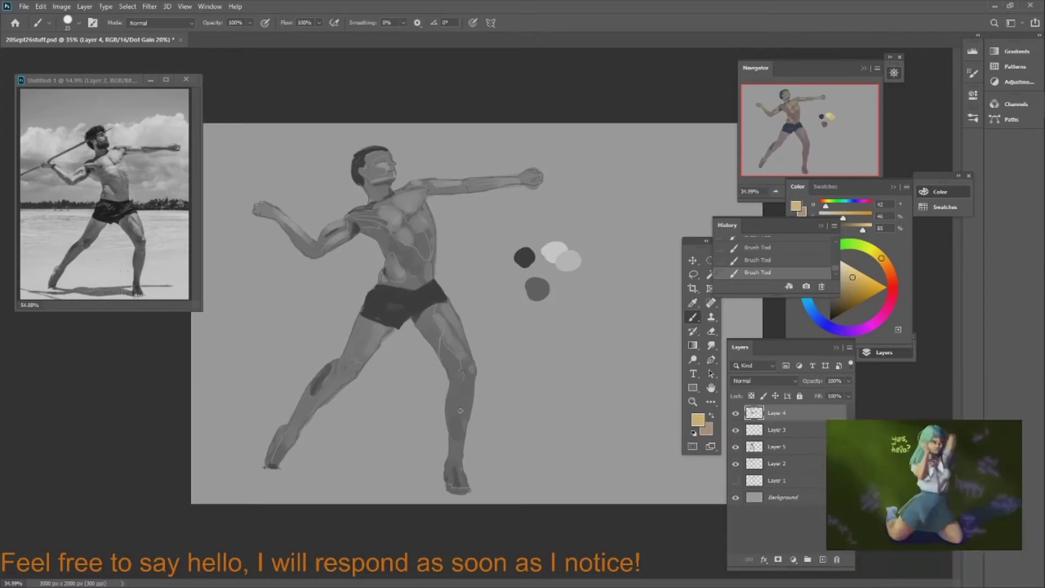
Sample tan, blue-grey, reddish brown, purplish grey and pale yellow tones while dabbing paint on the body
left_click(302, 403, "alt")
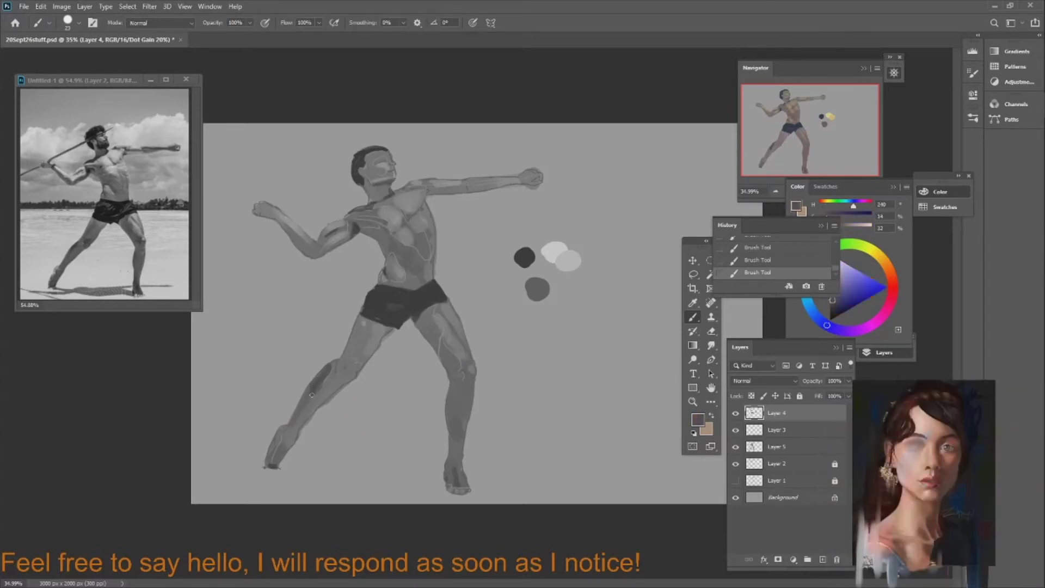
left_click(410, 207, "alt")
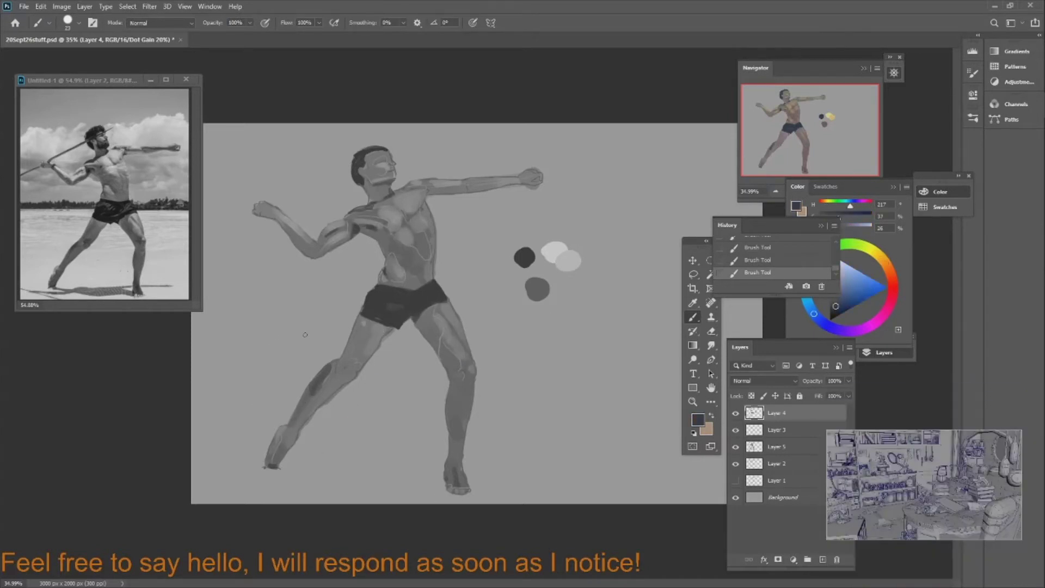
left_click(463, 177)
left_click(381, 166, "alt")
left_click(523, 264, "alt")
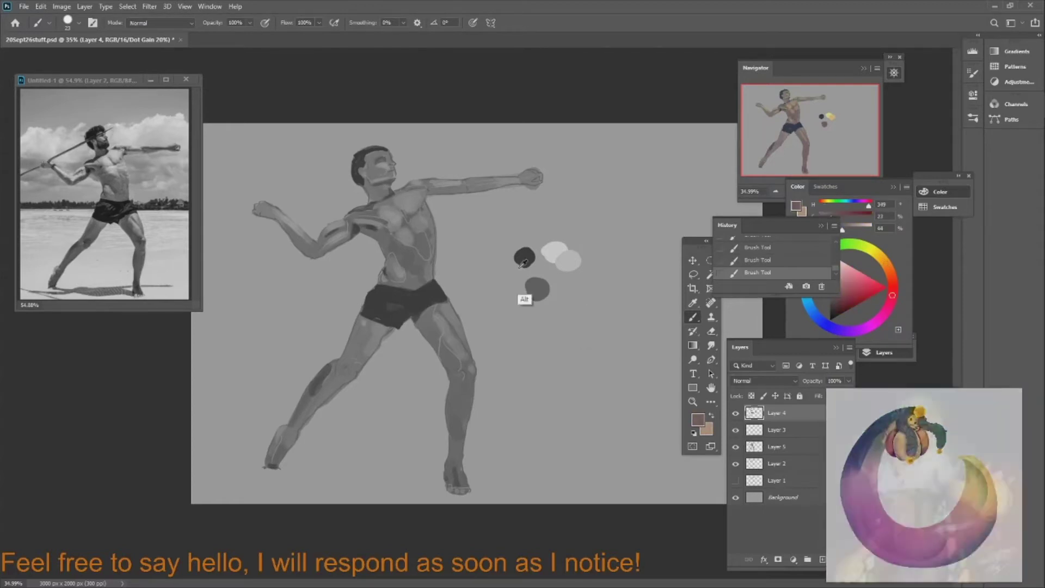
left_click(410, 306, "alt")
left_click(404, 248, "alt")
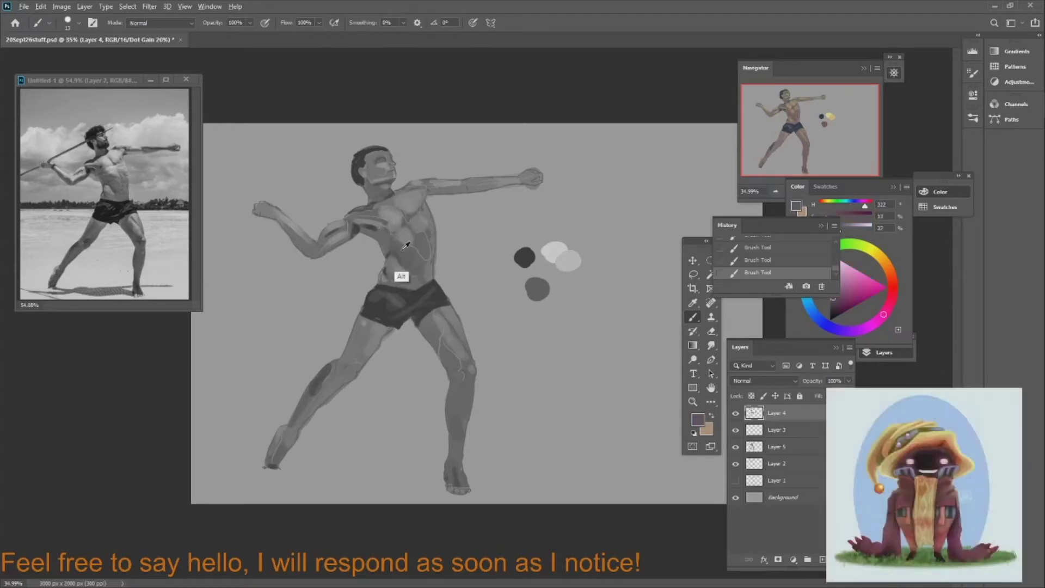
left_click(403, 303, "alt")
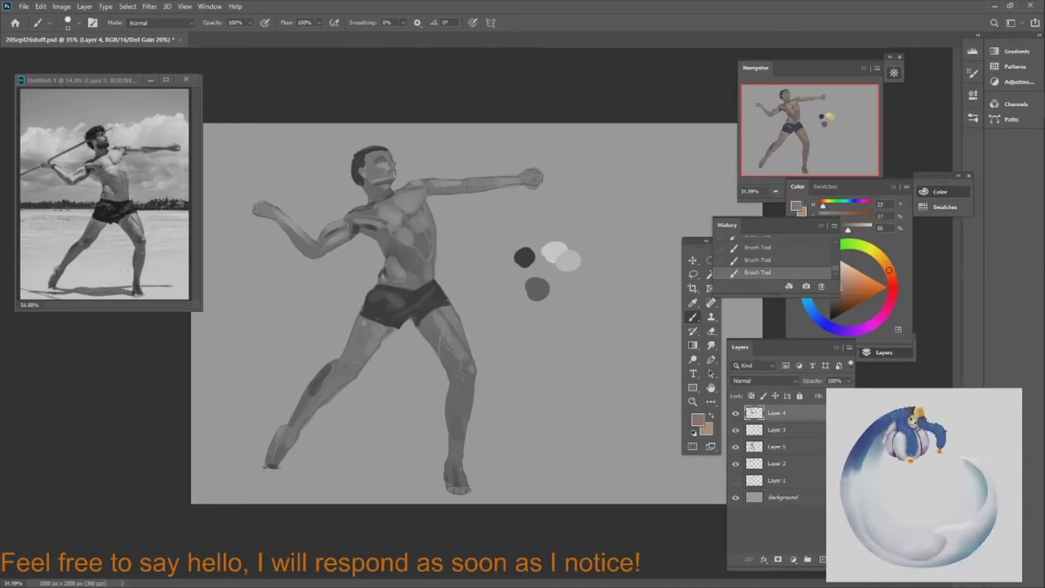
left_click(396, 275, "alt")
left_click(403, 280, "alt")
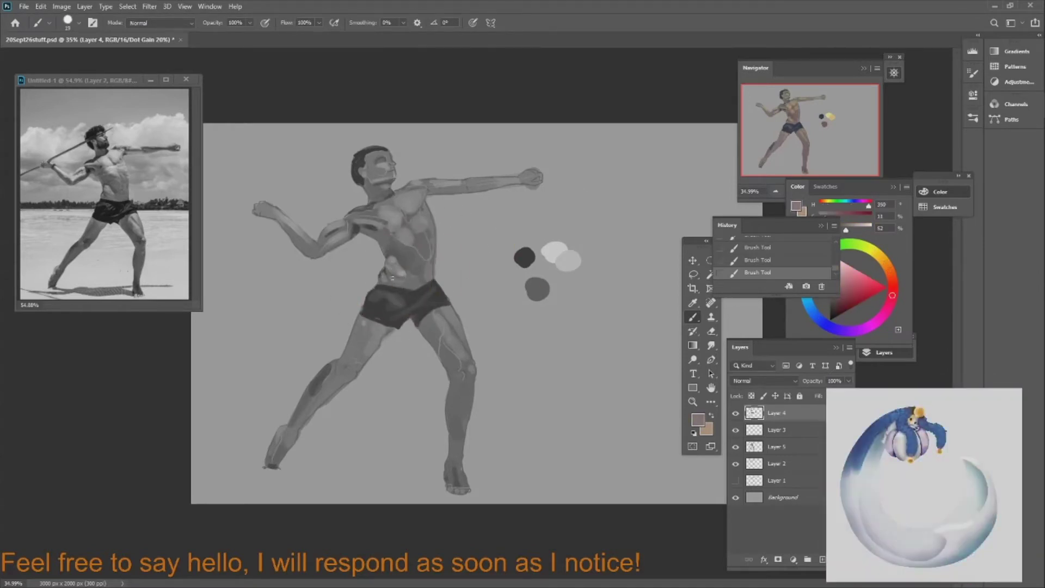
Keep painting the body with sampled darker tan, mauve, navy and reddish-grey tones
left_click(392, 278, "alt")
left_click(427, 264, "alt")
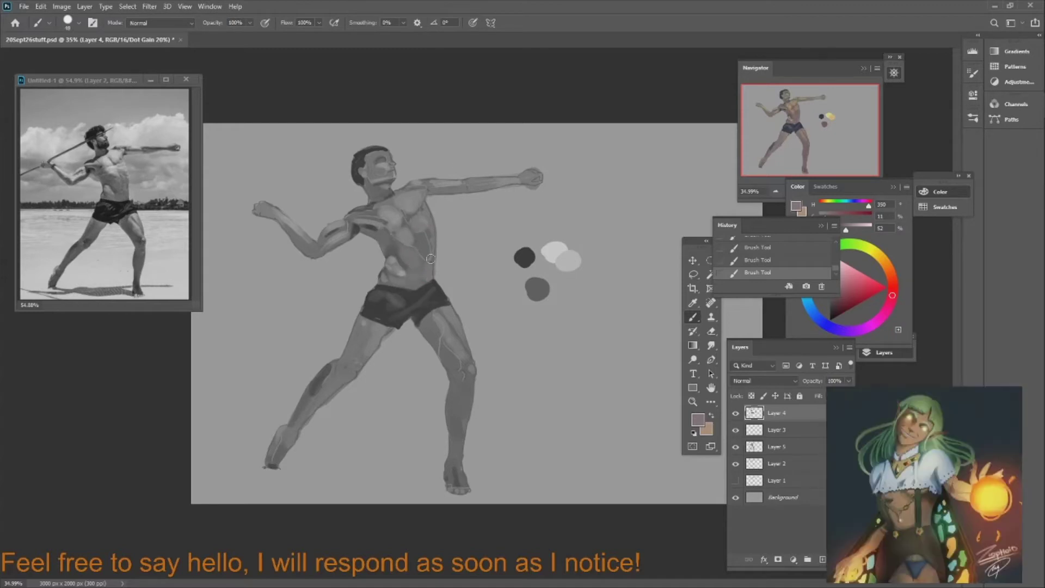
left_click(392, 200, "alt")
left_click(407, 228, "alt")
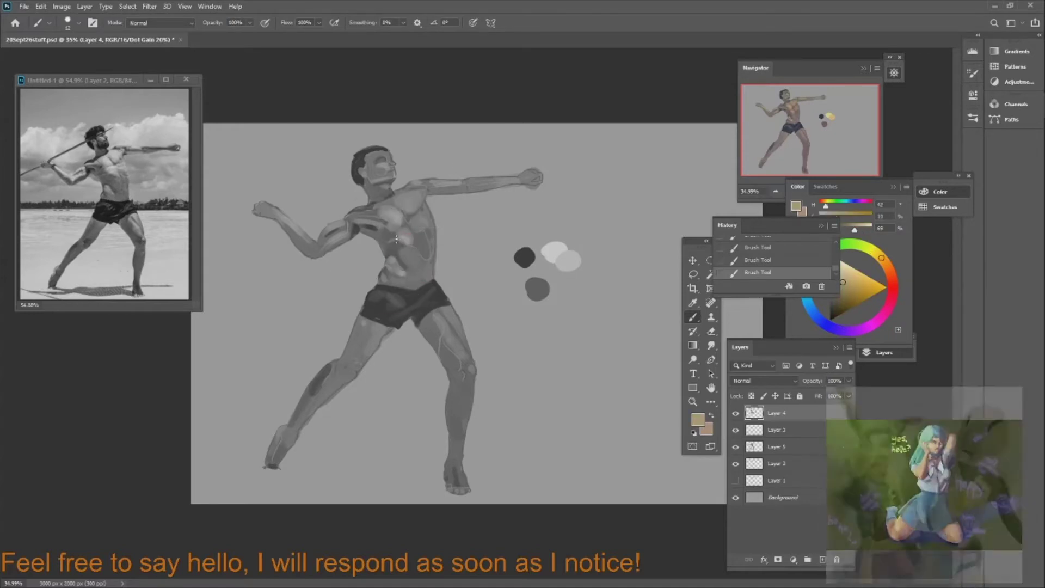
left_click(358, 352, "alt")
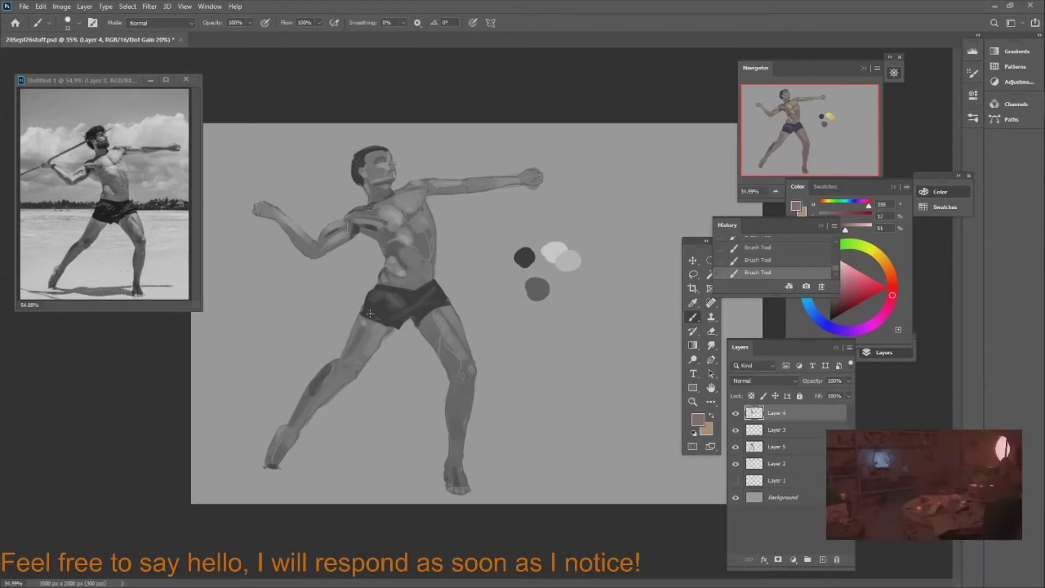
left_click(331, 347, "alt")
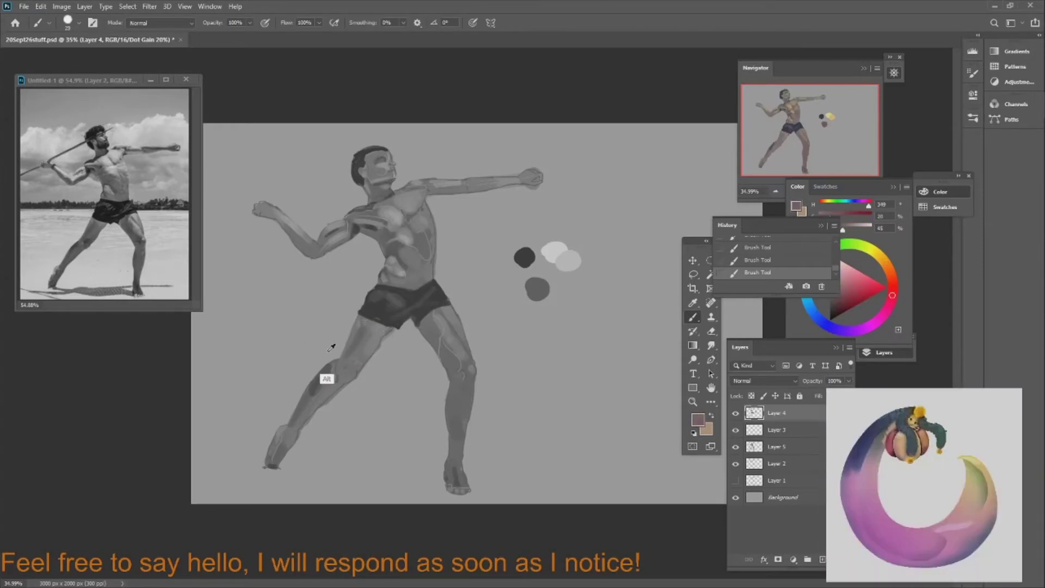
left_click(340, 359, "alt")
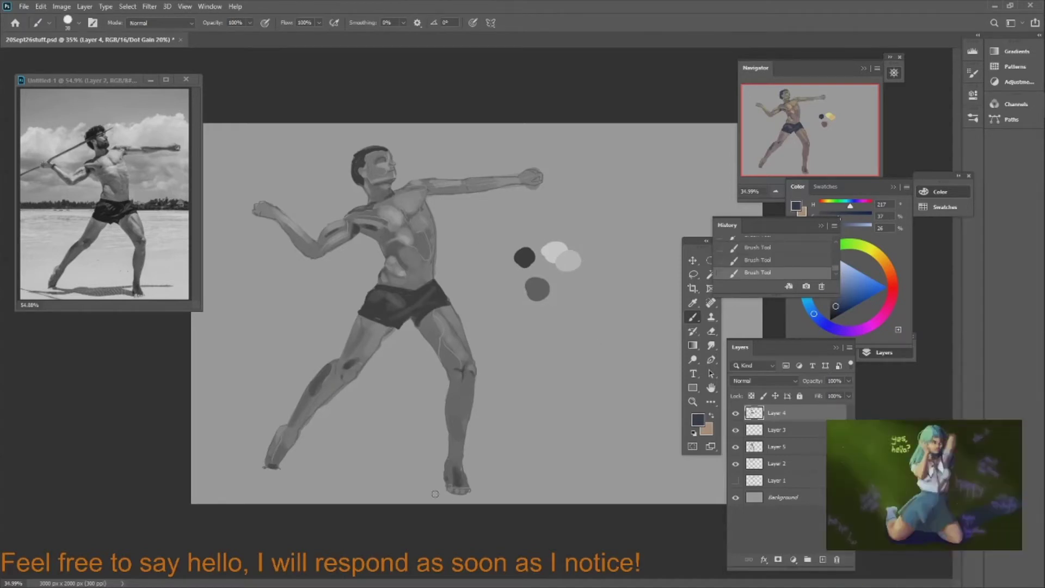
left_click(459, 313, "alt")
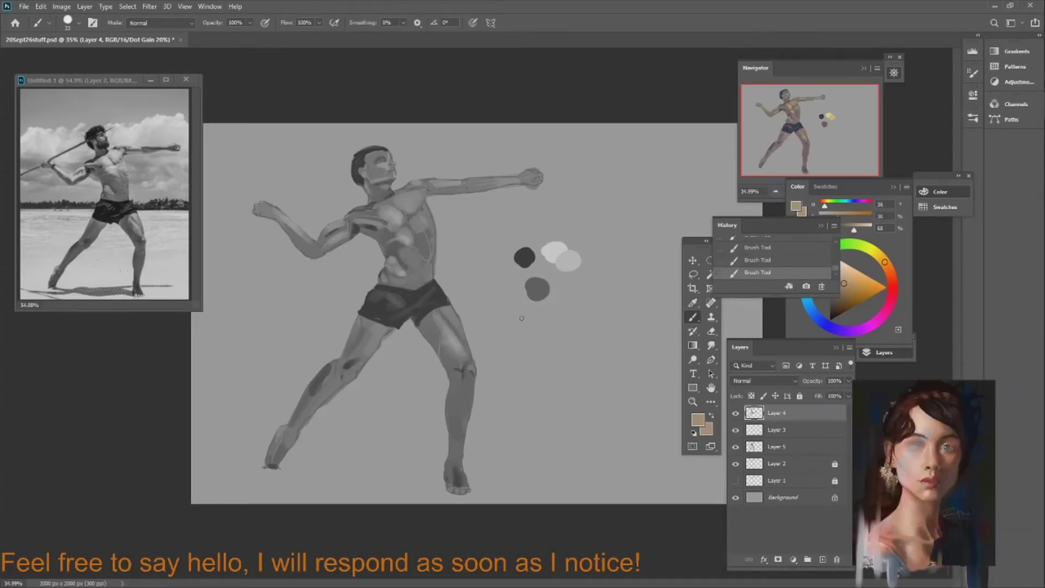
left_click(470, 332, "alt")
scroll(471, 332, "up", 5, "alt")
Zoom in on the hips and lower legs and sample a dark purple tone
left_click(384, 286, "alt")
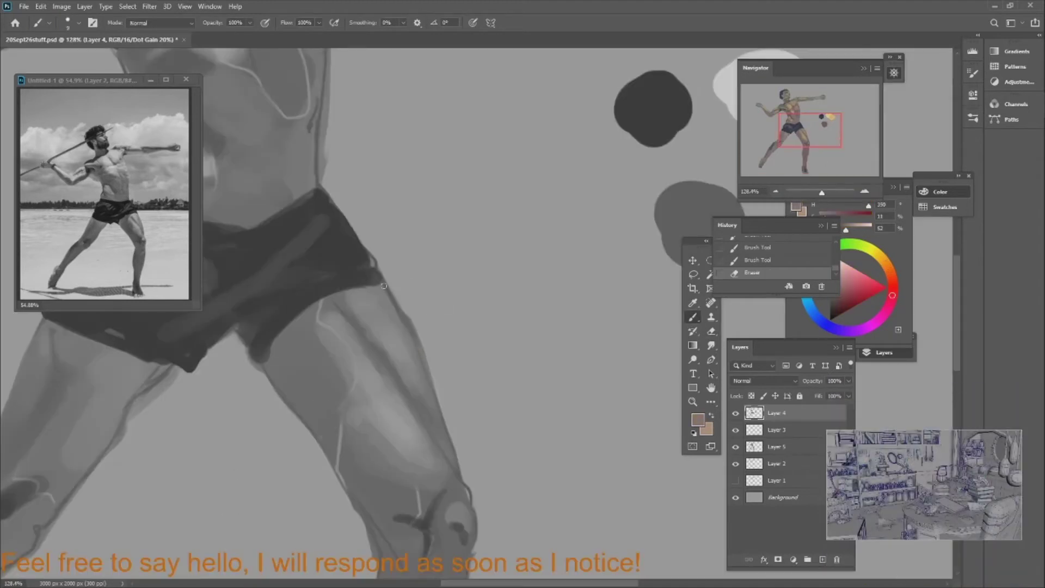
left_click_drag(188, 485, 406, 267)
left_click(405, 266, "alt")
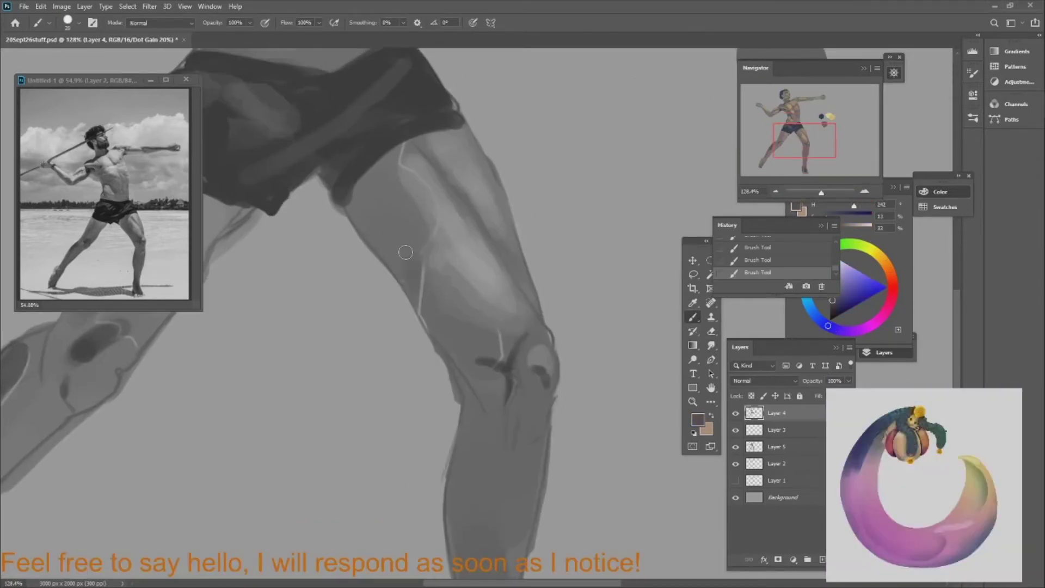
scroll(406, 265, "down", 2)
left_click(406, 265, "alt")
scroll(406, 265, "down", 2)
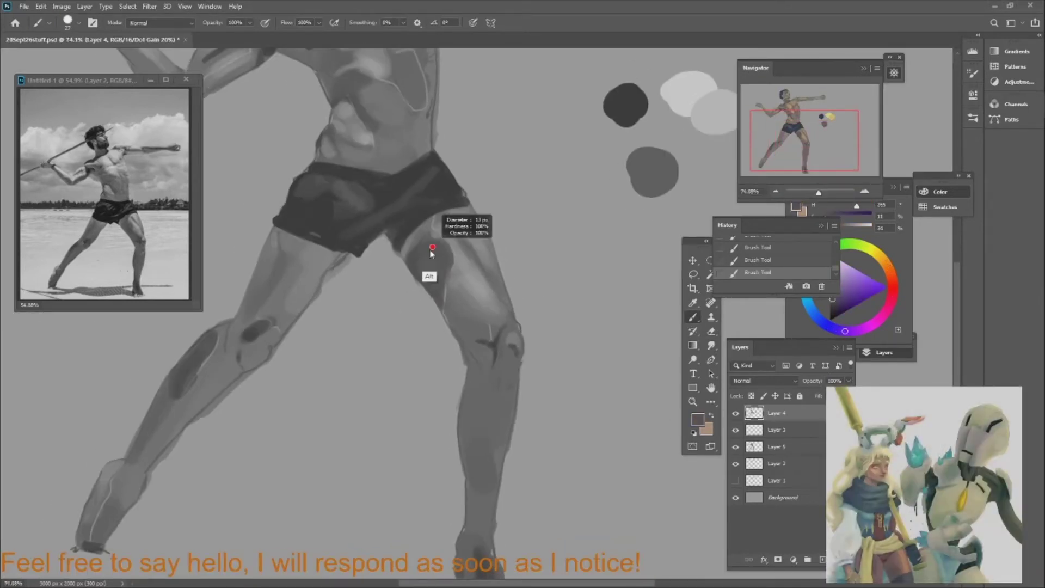
Sample tan, mauve and blue-grey shadow tones and paint darker shading onto the knee and lower leg
left_click(490, 309, "alt")
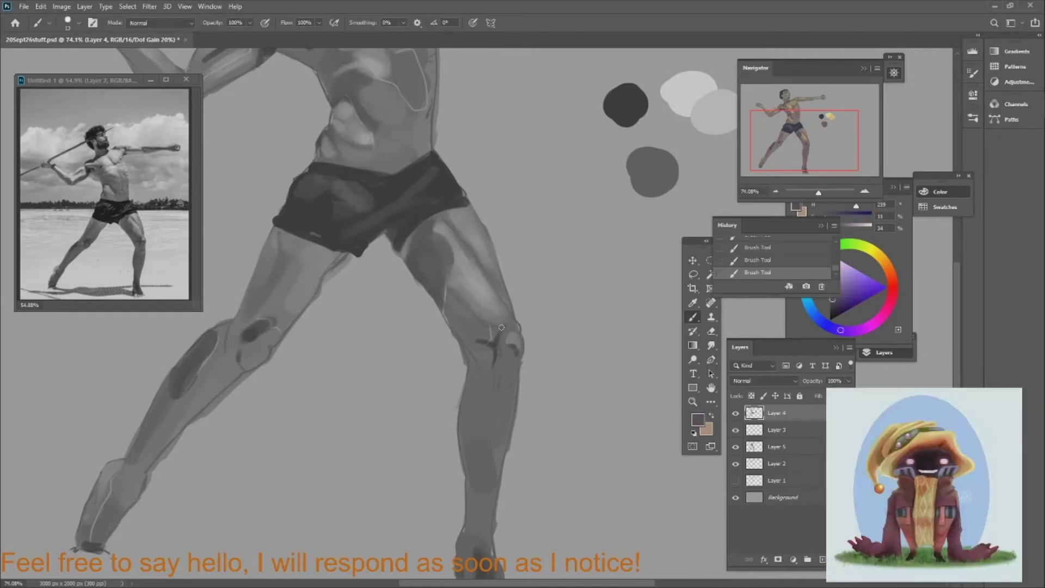
left_click(466, 308, "alt")
left_click(429, 369, "alt")
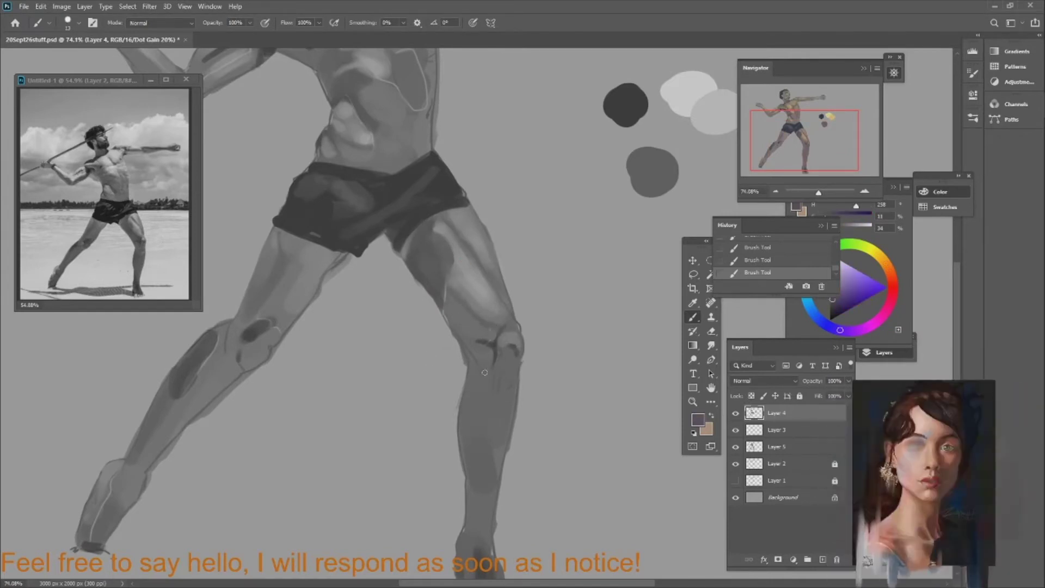
left_click(447, 305, "alt")
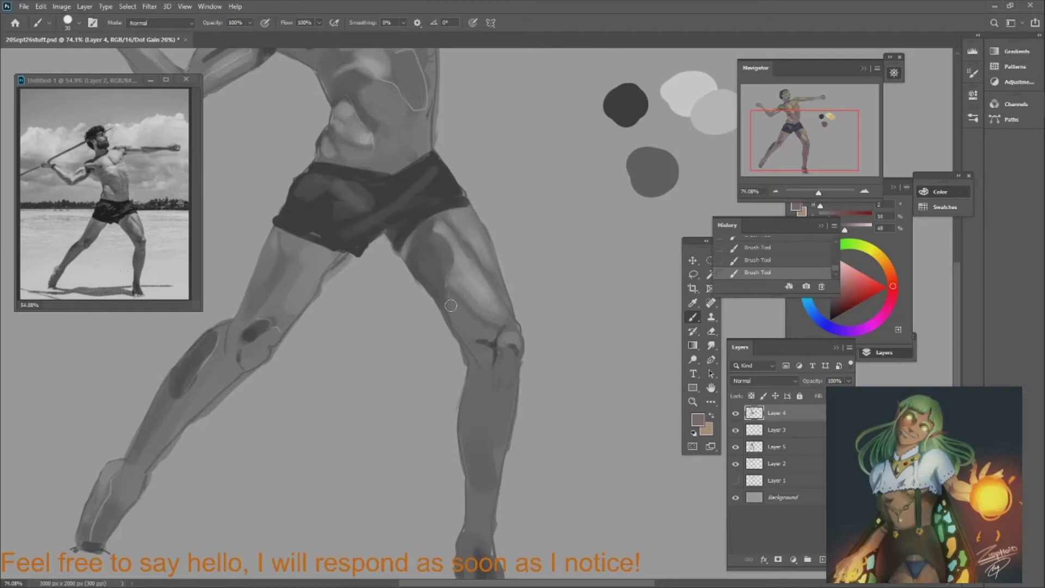
left_click(446, 262, "alt")
left_click_drag(826, 131, 828, 136)
left_click(466, 373, "alt")
left_click(484, 322, "alt")
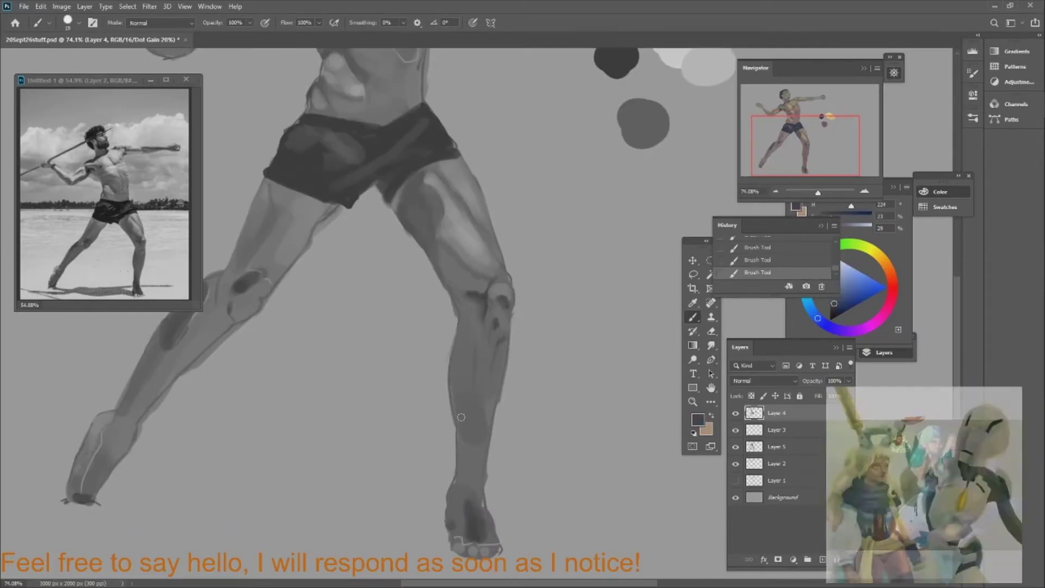
left_click_drag(461, 417, 457, 354)
scroll(440, 284, "down", 3)
Work the chest with sampled muted pink, warm brown and lighter skin tones
scroll(440, 285, "up", 4)
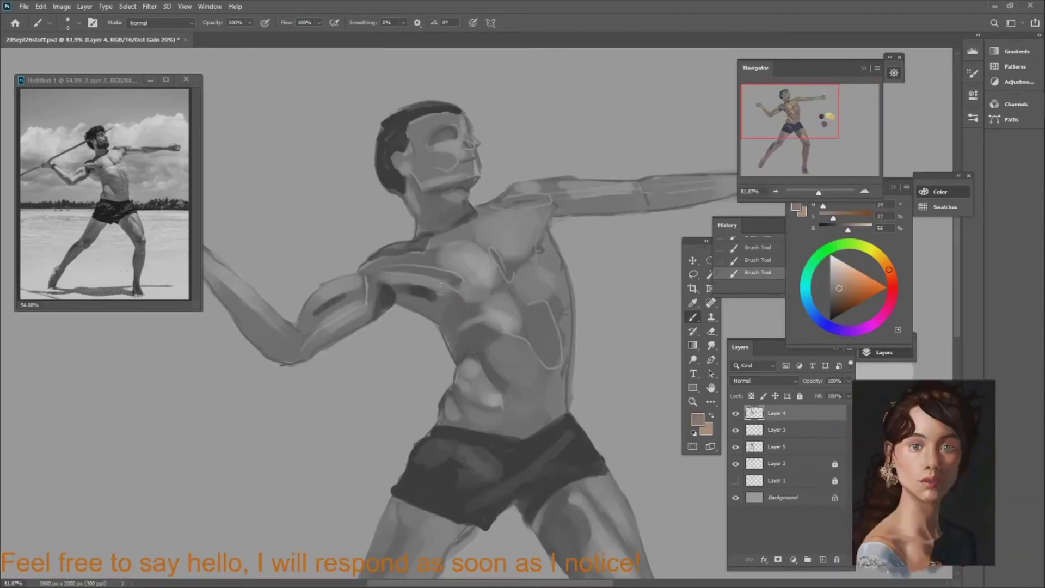
left_click(430, 258, "alt")
left_click(462, 273, "alt")
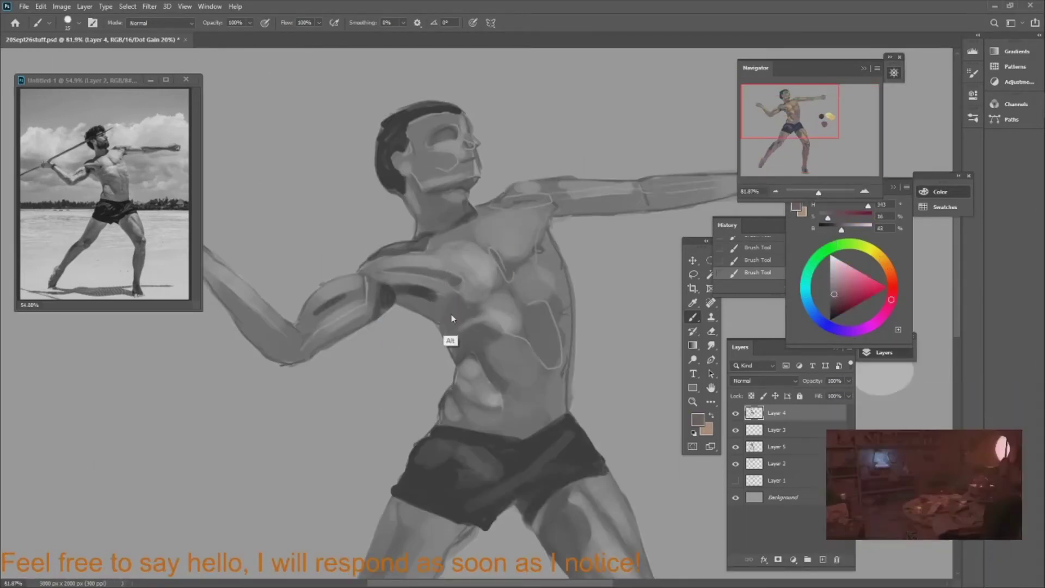
left_click(462, 304, "alt")
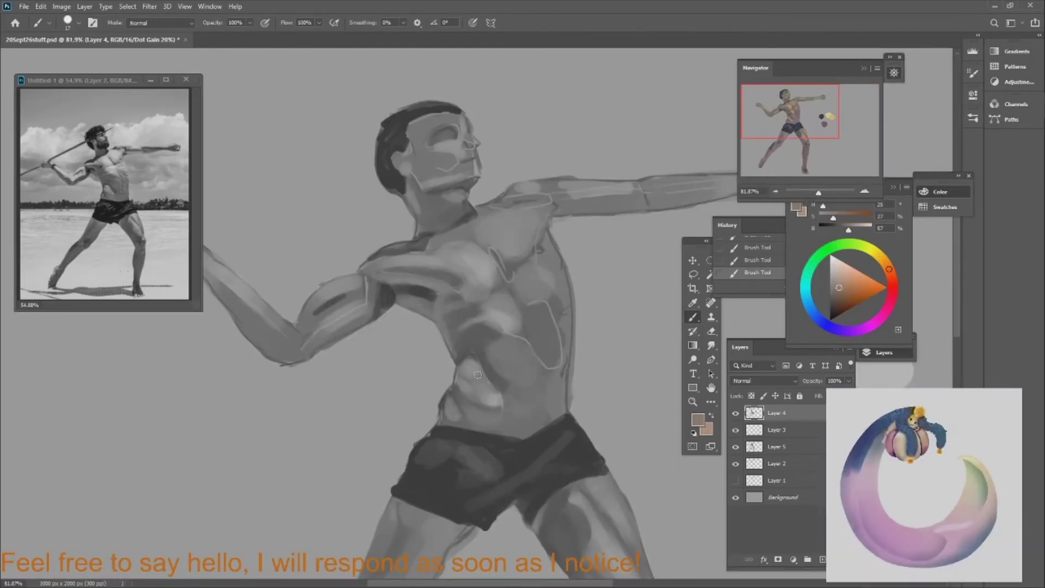
left_click(490, 282, "alt")
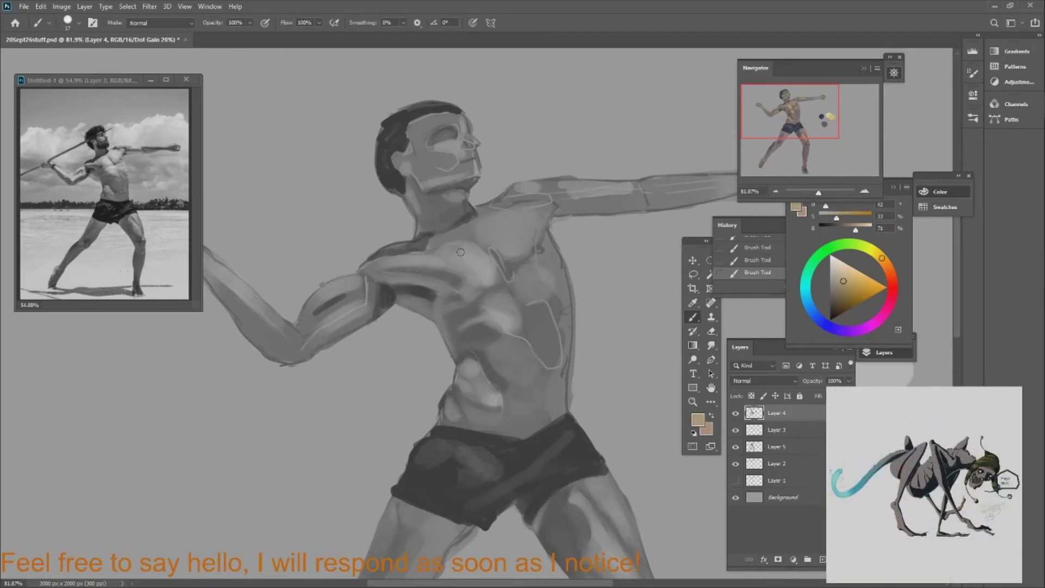
scroll(494, 227, "down", 3)
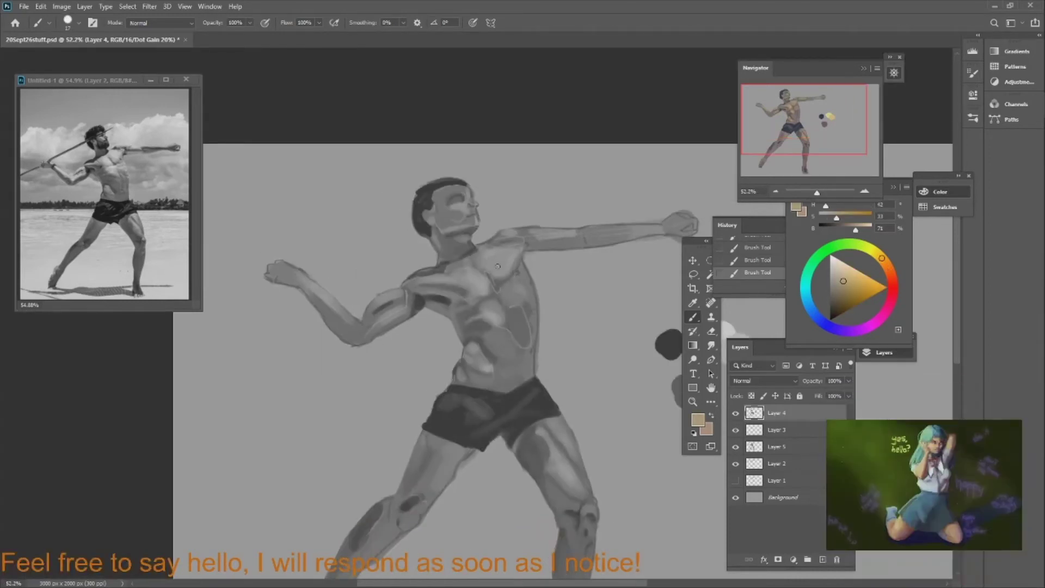
left_click(497, 266, "alt")
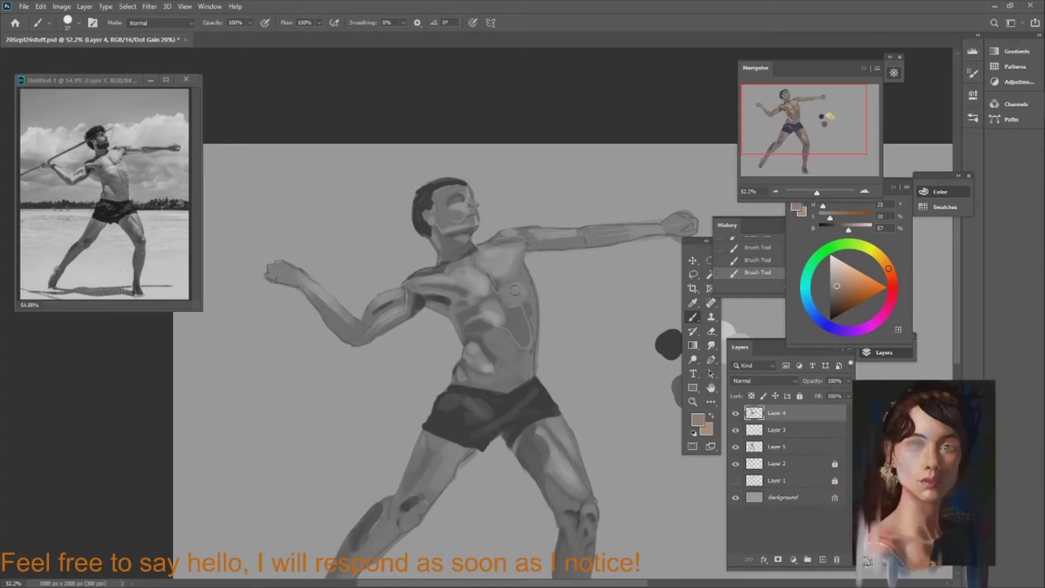
left_click(478, 282, "alt")
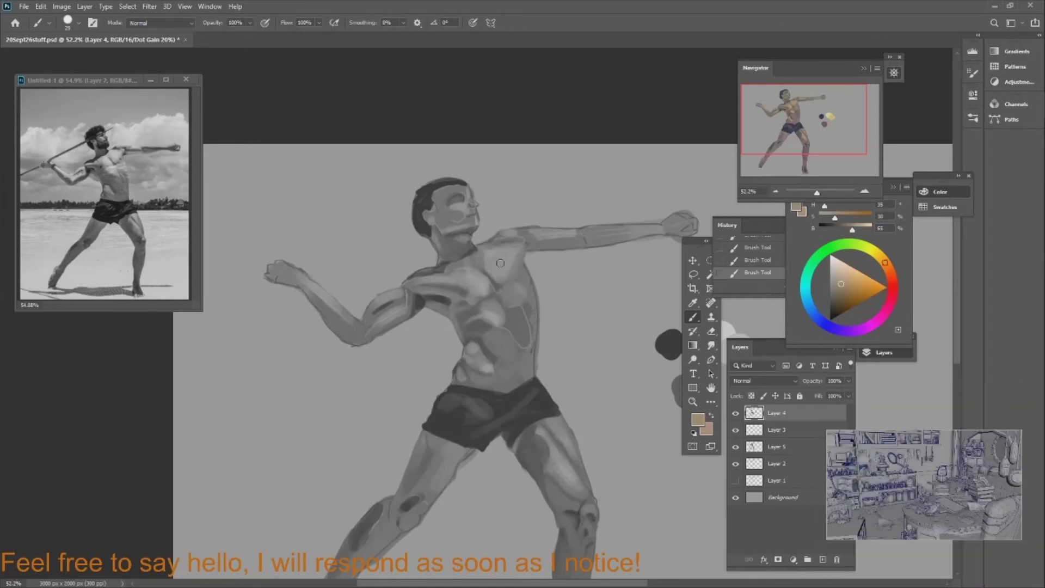
left_click(459, 283, "alt")
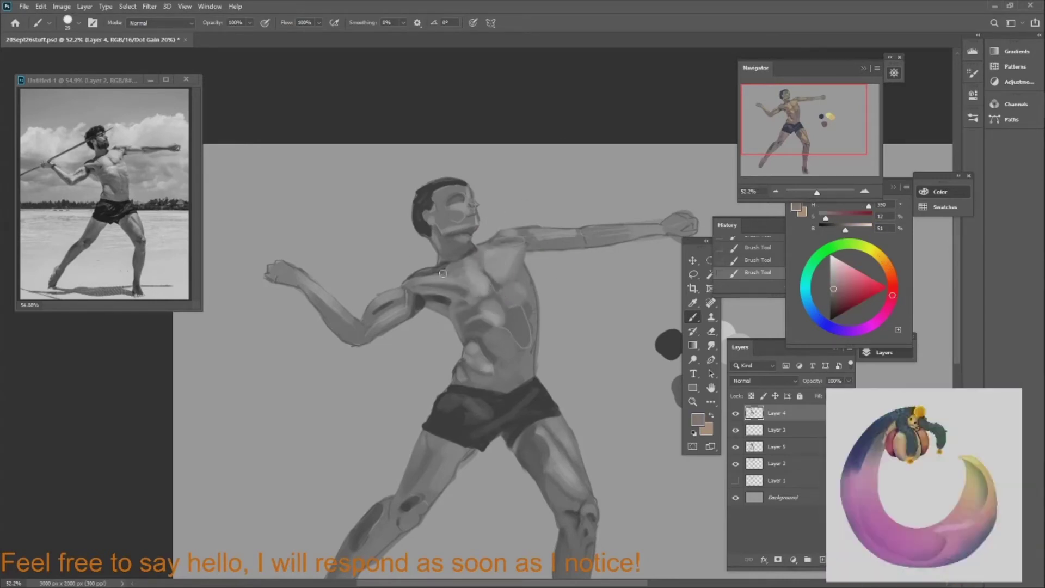
left_click(450, 265, "alt")
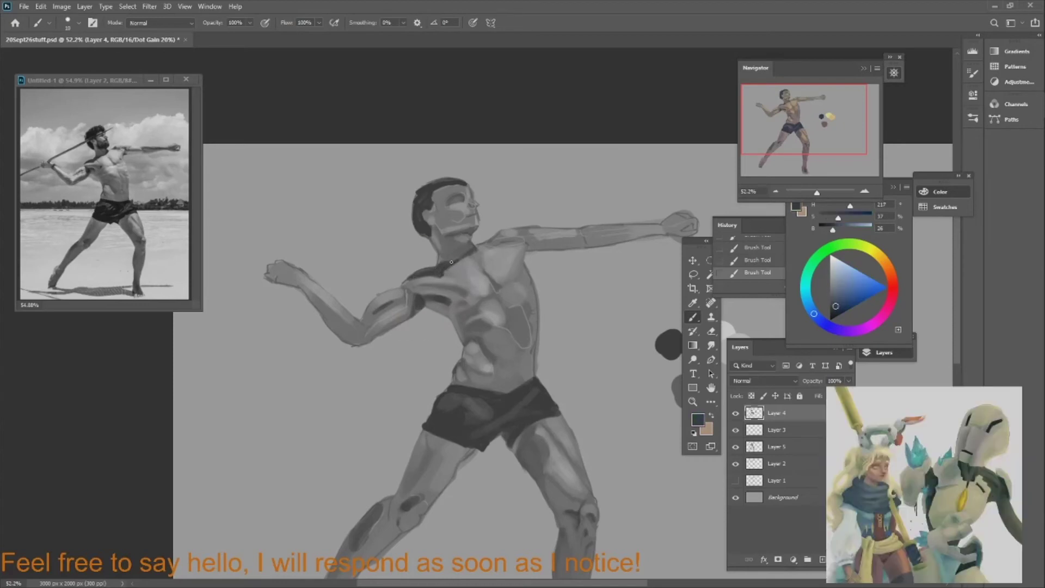
Resample neutral shadow and light yellow highlight tones across the torso and upper figure
left_click(520, 228, "alt")
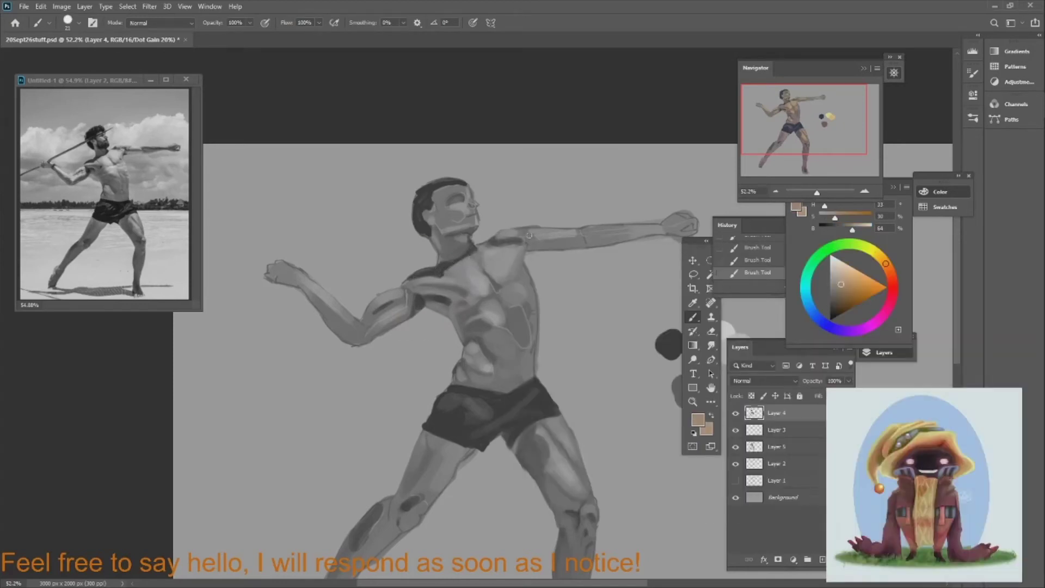
left_click(552, 226, "alt")
left_click(566, 245, "alt")
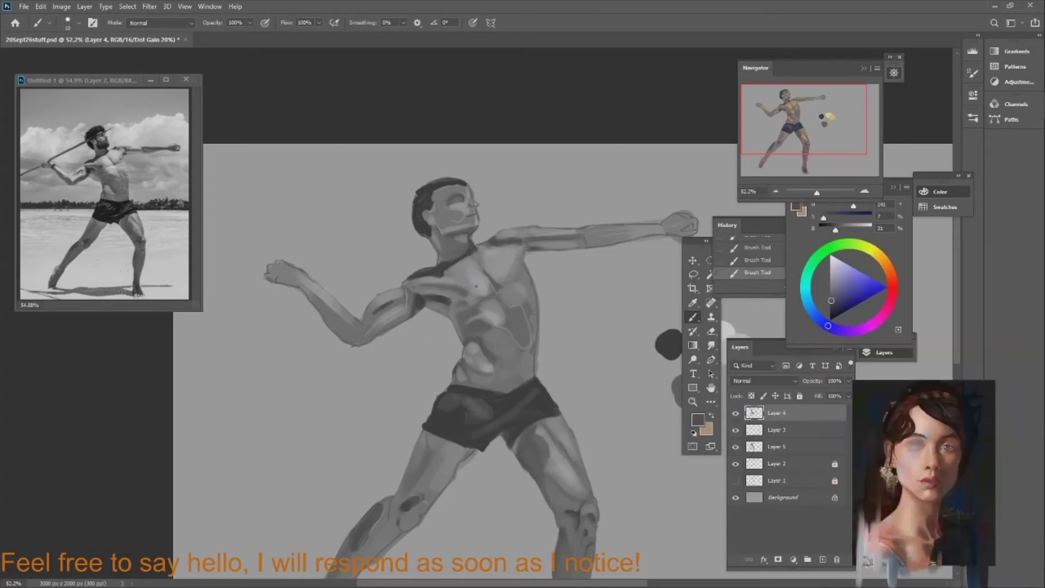
left_click(531, 248, "alt")
left_click_drag(541, 286, 449, 189)
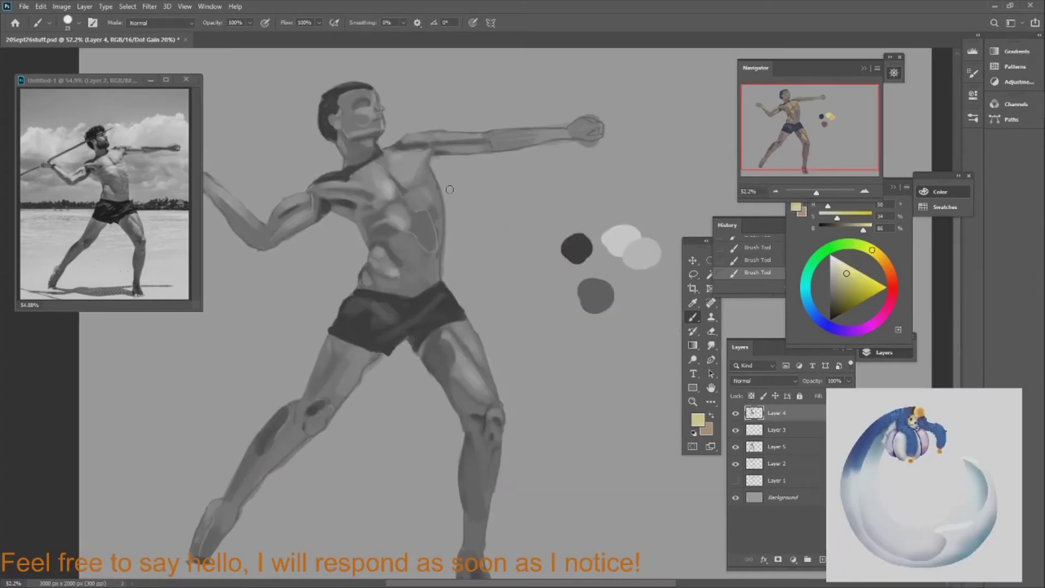
left_click(580, 127, "alt")
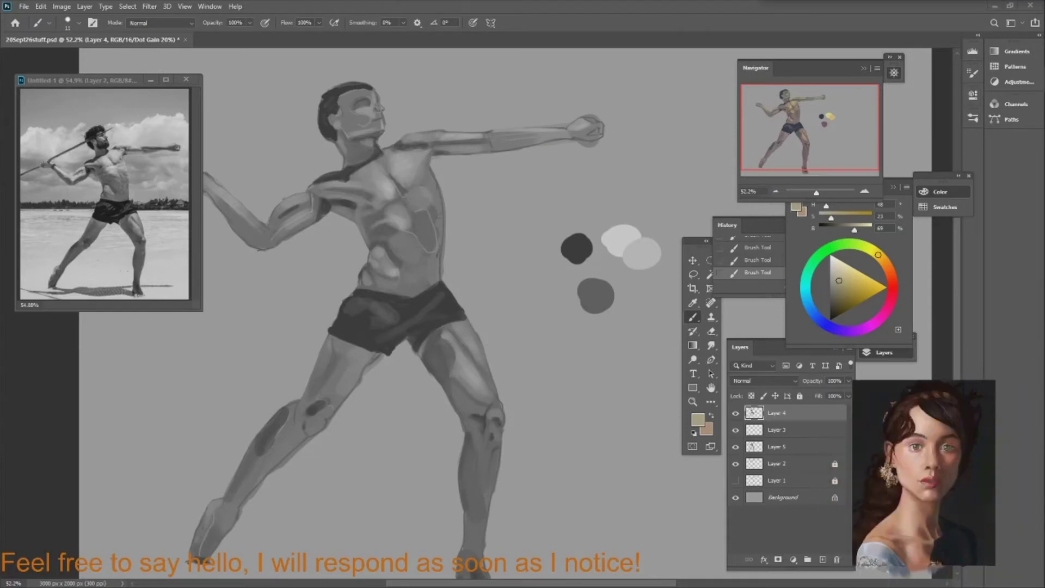
left_click(577, 248, "alt")
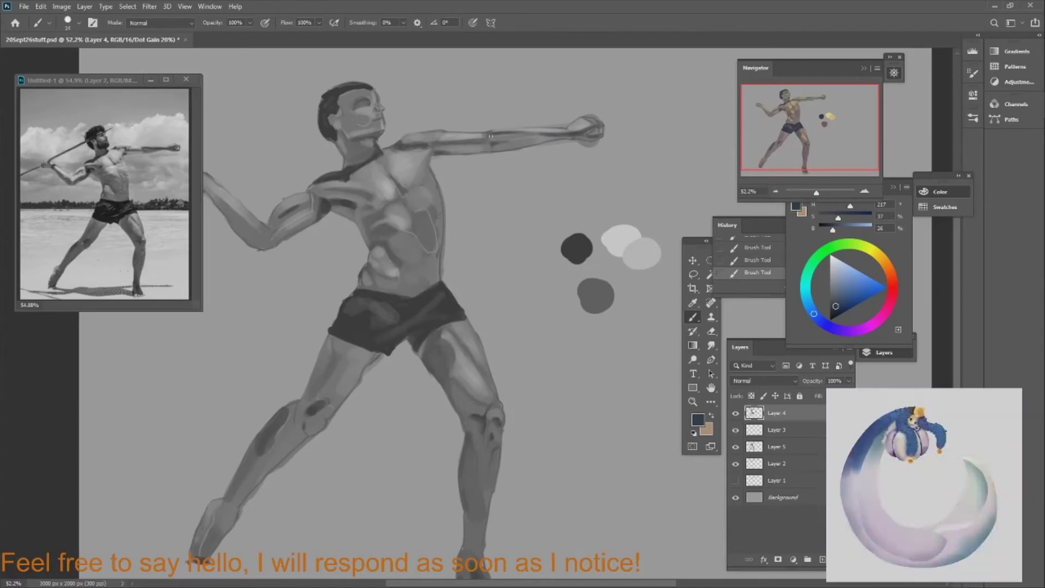
Refine the arm and chest with bluish grey, skin tan, dark mauve shadows and light tan highlights
left_click(519, 139, "alt")
left_click(500, 159, "alt")
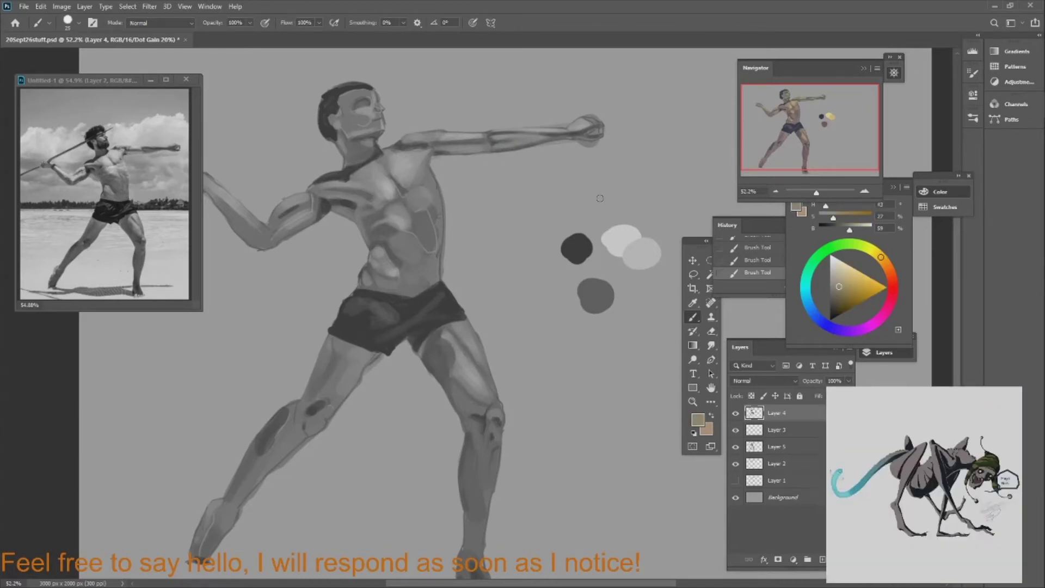
left_click(424, 223, "alt")
left_click(428, 251, "alt")
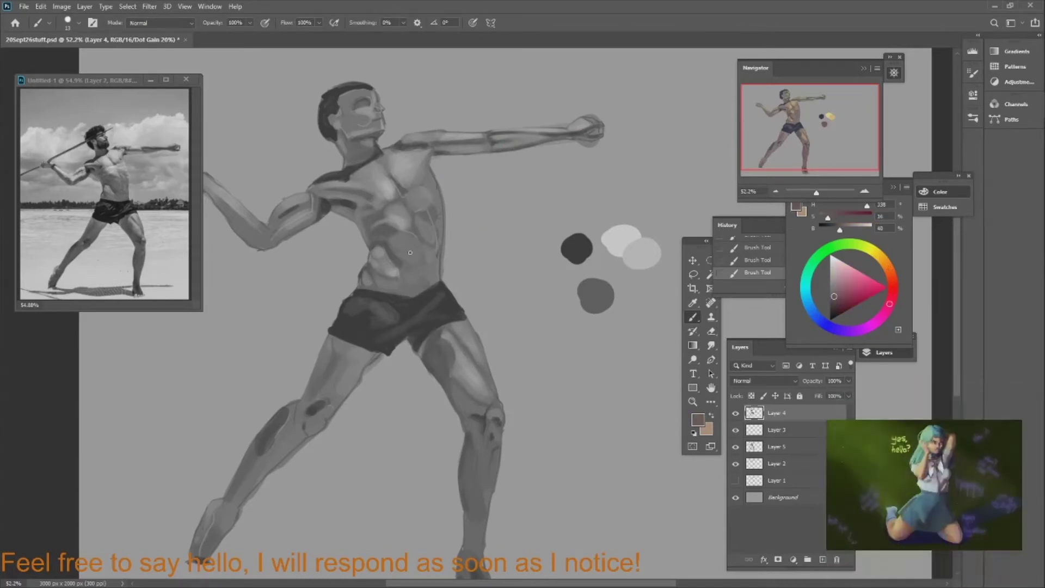
left_click(413, 218, "alt")
left_click(381, 229, "alt")
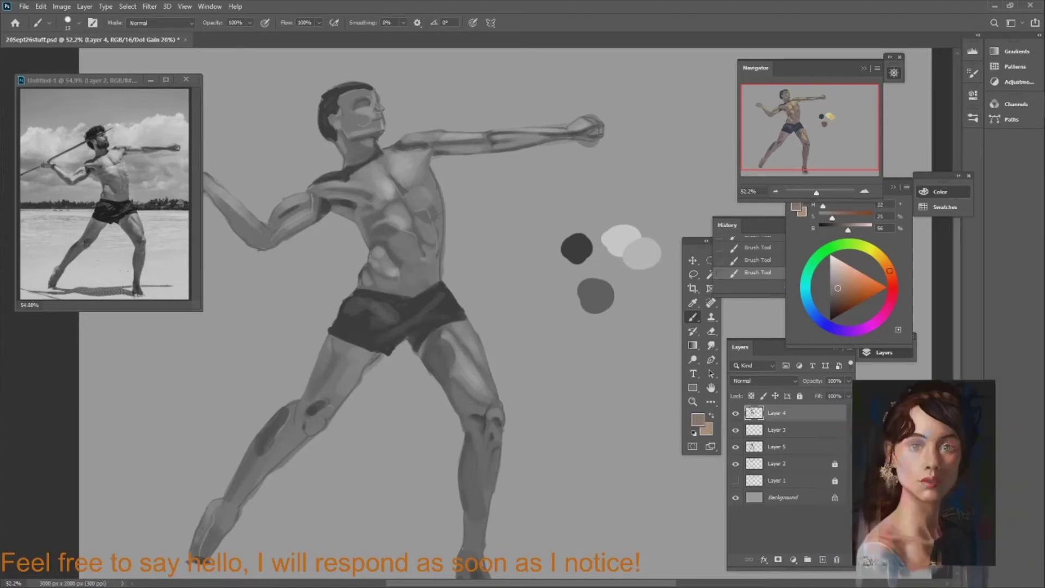
left_click(338, 218, "alt")
left_click(388, 209, "alt")
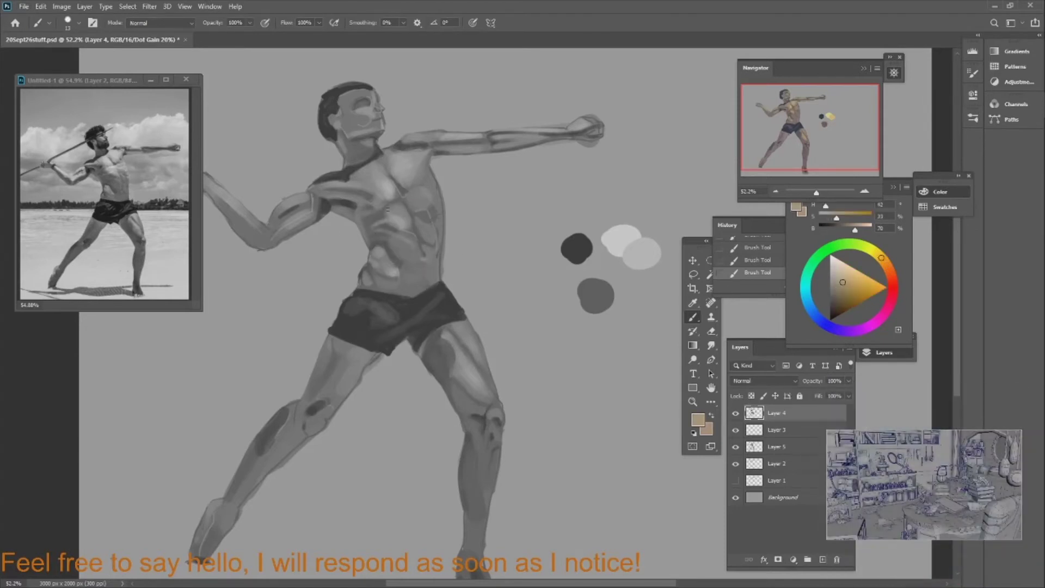
left_click(423, 215, "alt")
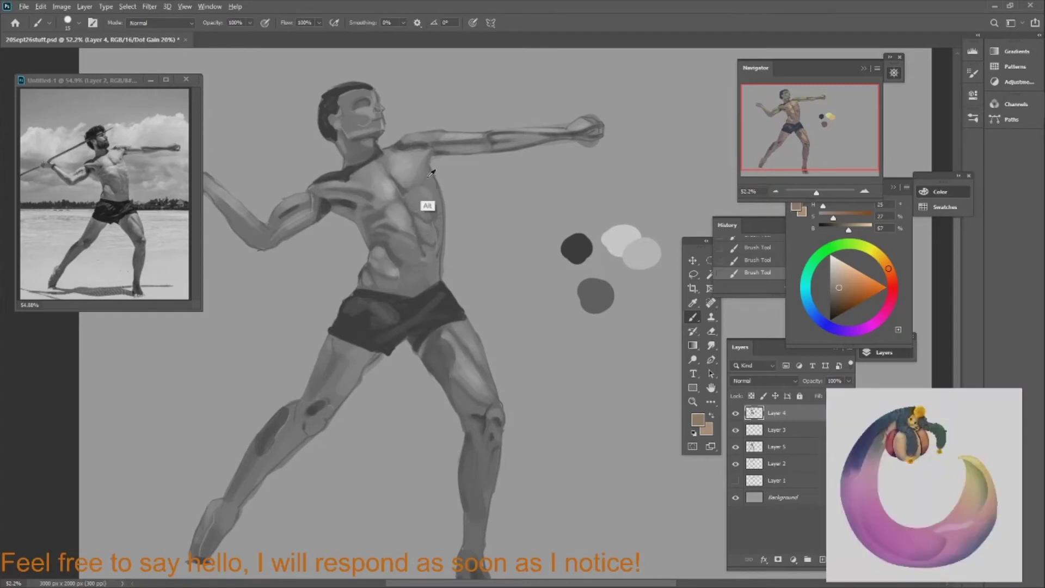
Add mid tan on the belly, dark blue-grey on the hair and shadow near the arm
left_click(398, 232, "alt")
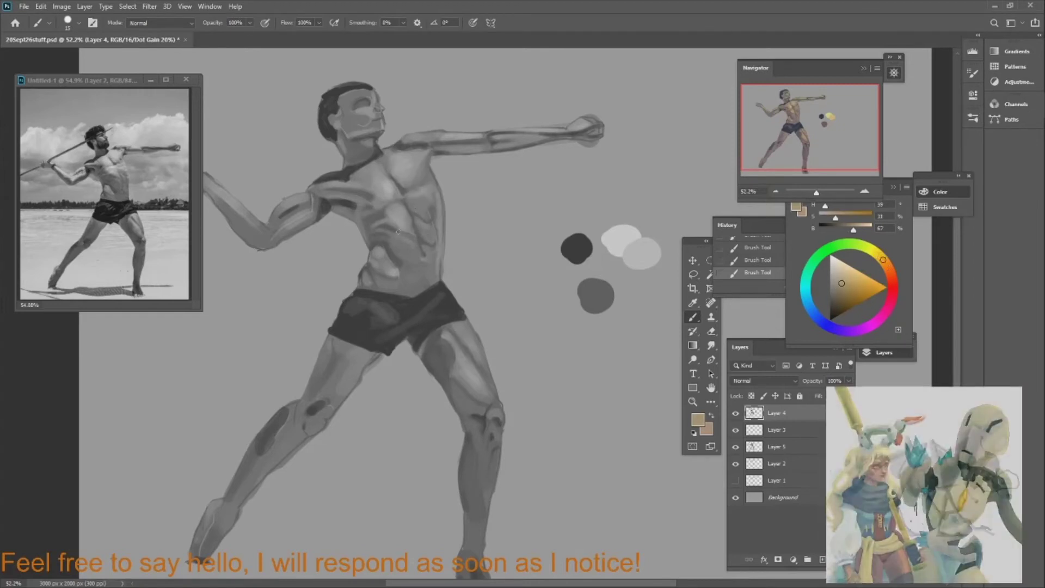
left_click(381, 283, "alt")
left_click(395, 220, "alt")
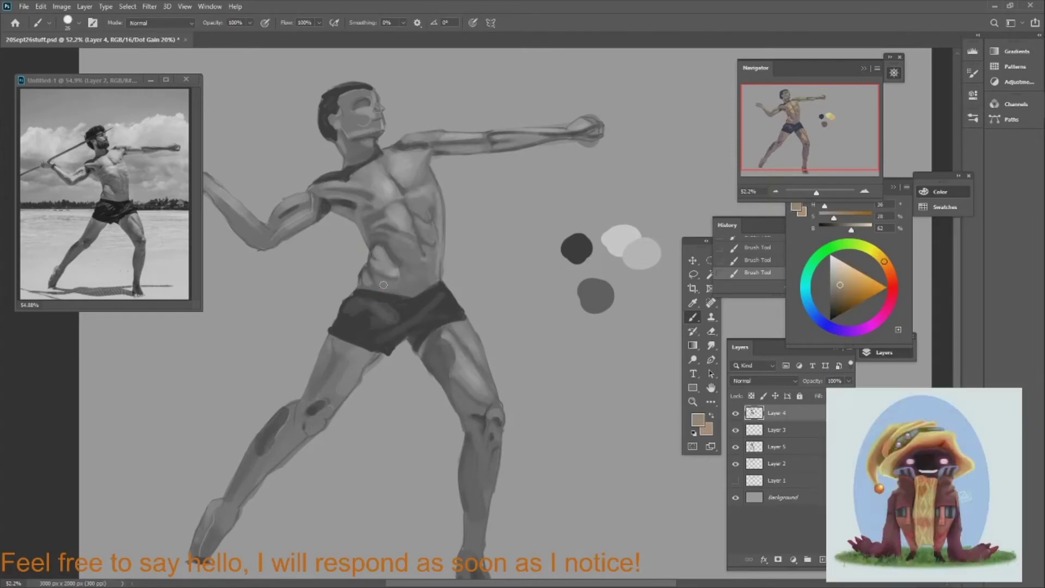
left_click(576, 159, "alt")
left_click(598, 119, "alt")
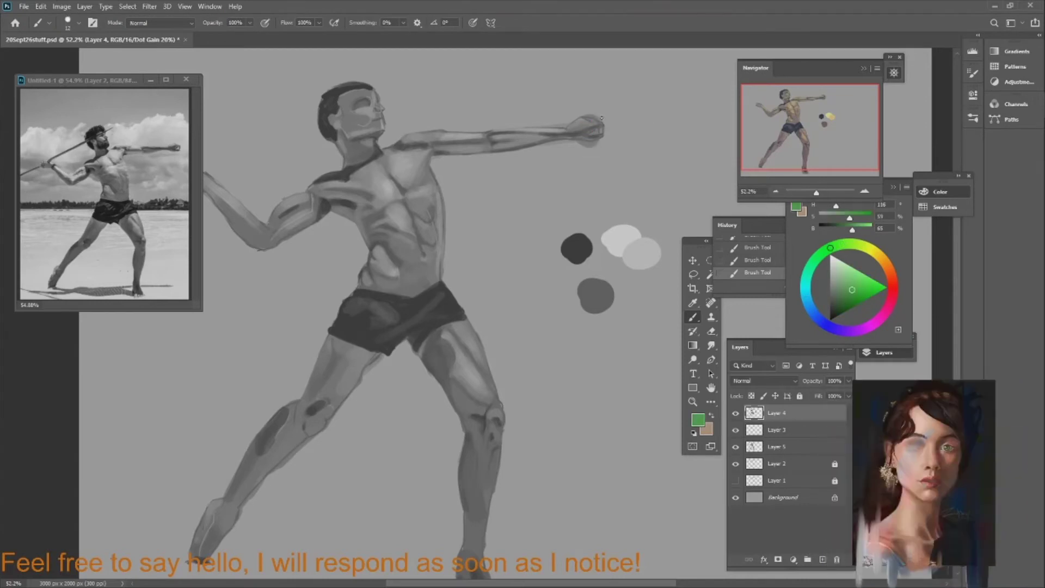
left_click(343, 114, "alt")
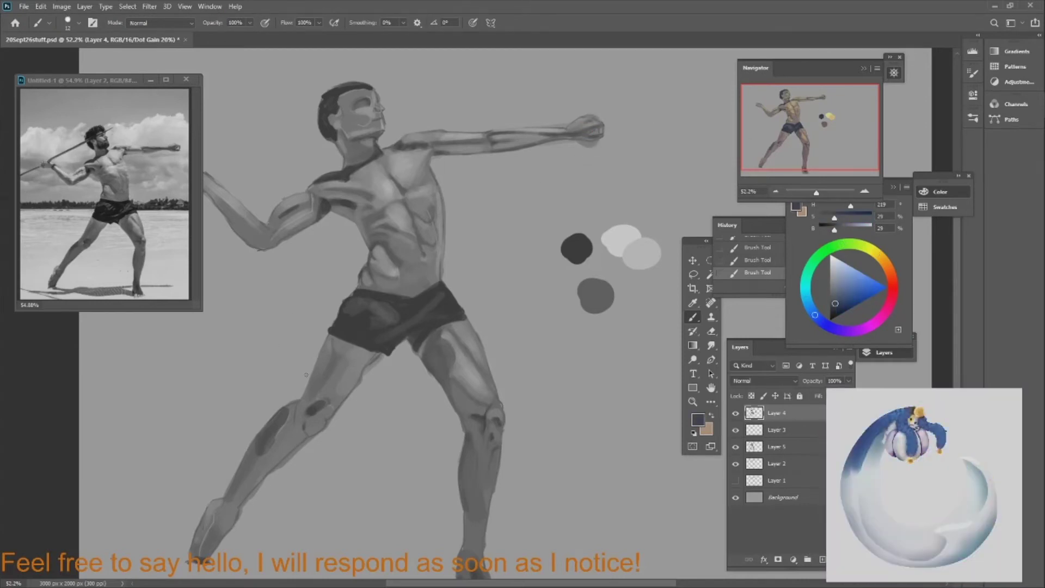
left_click(280, 242, "alt")
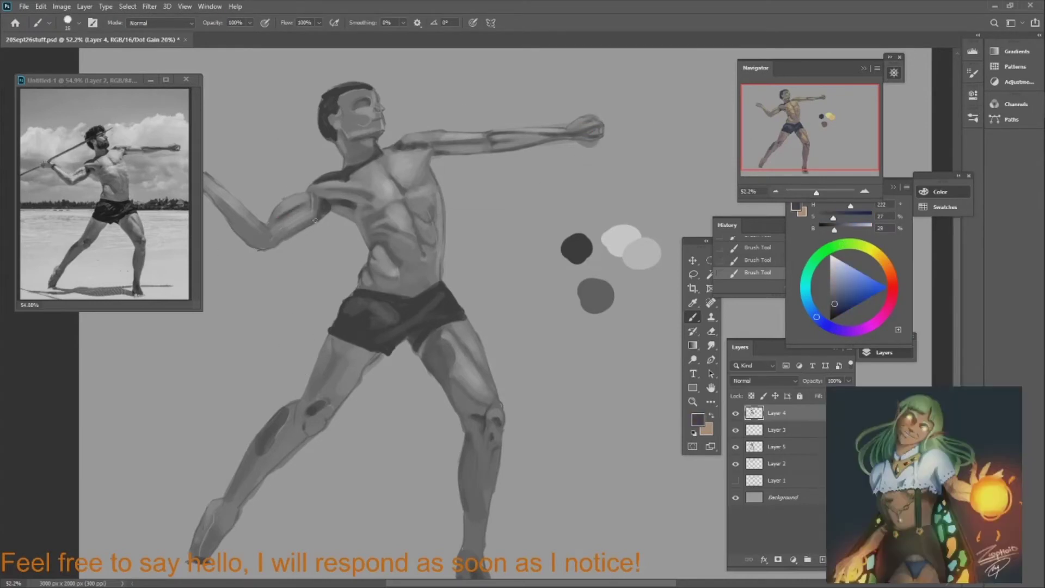
left_click(315, 221, "alt")
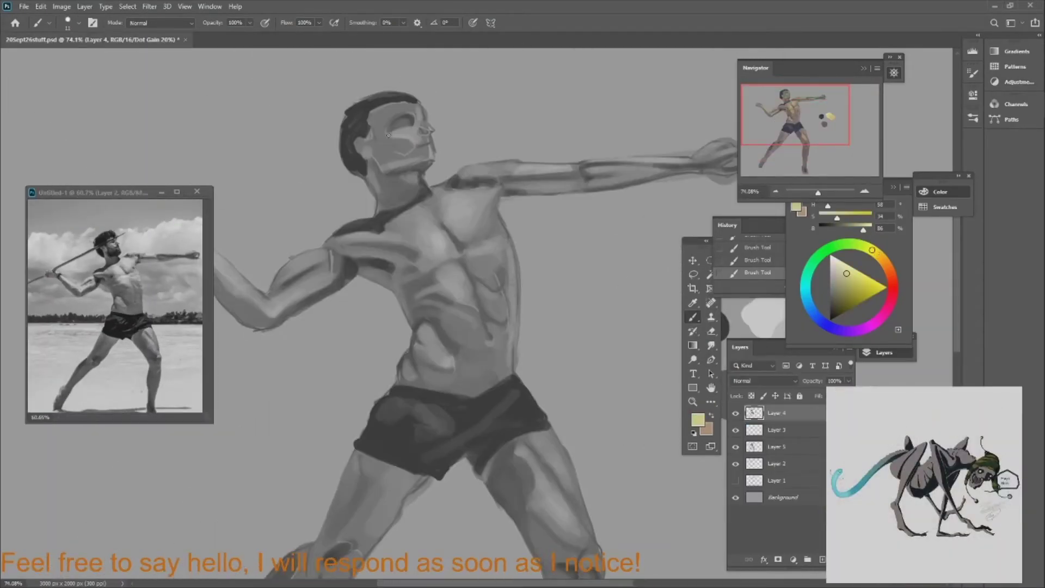
Paint lighter strokes onto the face
left_click_drag(388, 135, 398, 117)
left_click(392, 229, "alt")
left_click(406, 250, "alt")
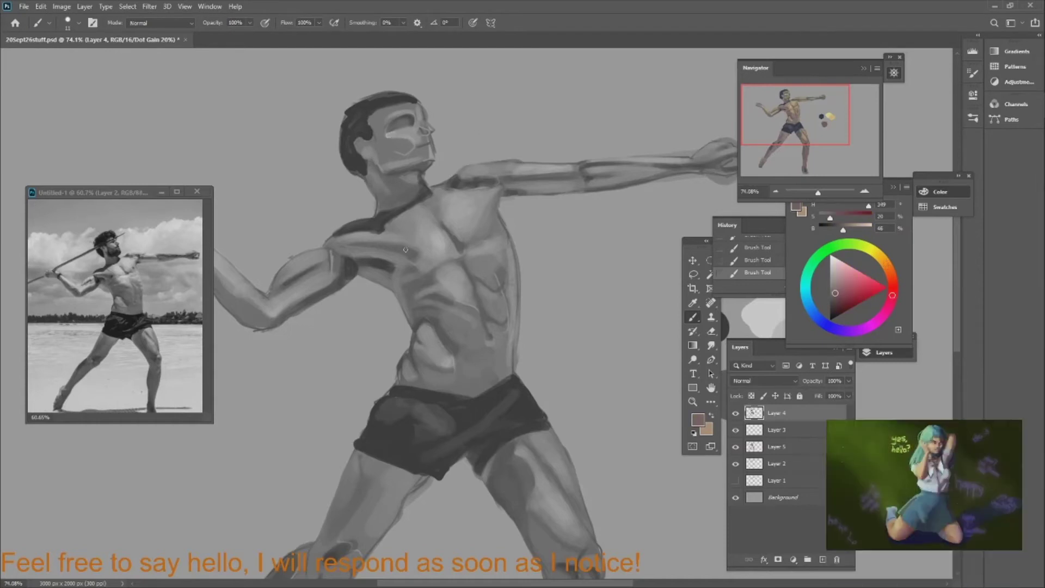
On the zoomed-in raised hand, paint strokes and darken the knuckle outlines with sampled darker skin tones
left_click_drag(818, 192, 821, 193)
mouse_move(297, 256)
left_mouse_down()
mouse_move(253, 256)
mouse_move(253, 234)
mouse_move(282, 277)
mouse_move(301, 245)
left_mouse_up()
left_click(256, 255, "alt")
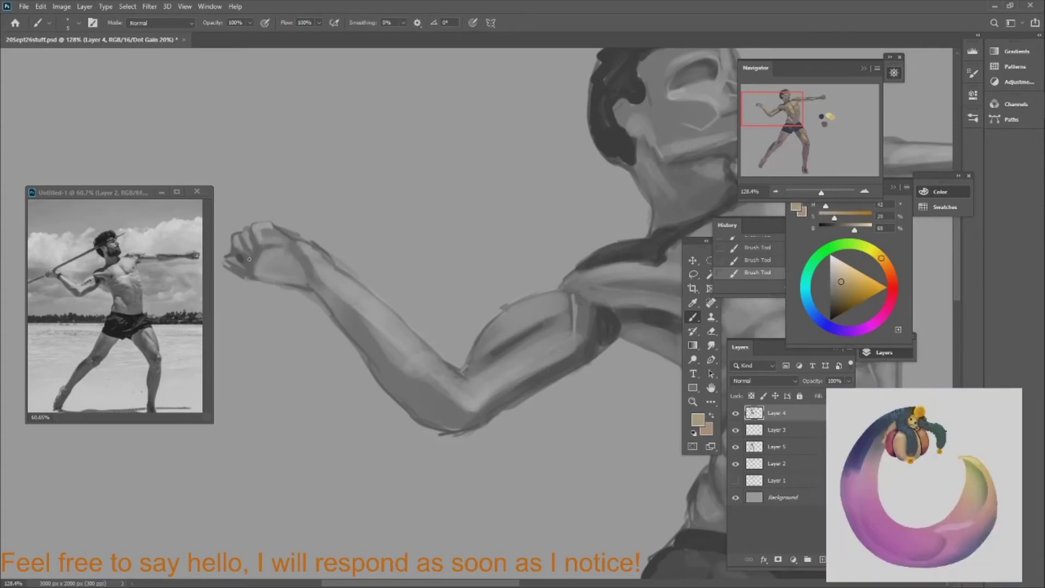
left_click(320, 239, "alt")
left_click(298, 286, "alt")
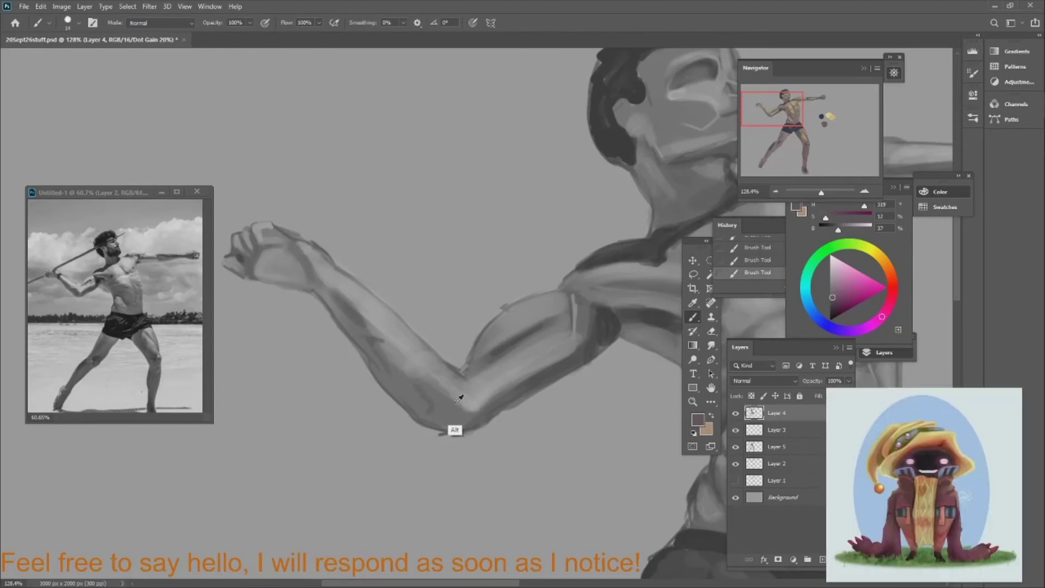
left_click(455, 427, "alt")
With a larger brush, paint darker strokes along the forearm edges
key("bracketright")
left_click_drag(378, 375, 411, 344)
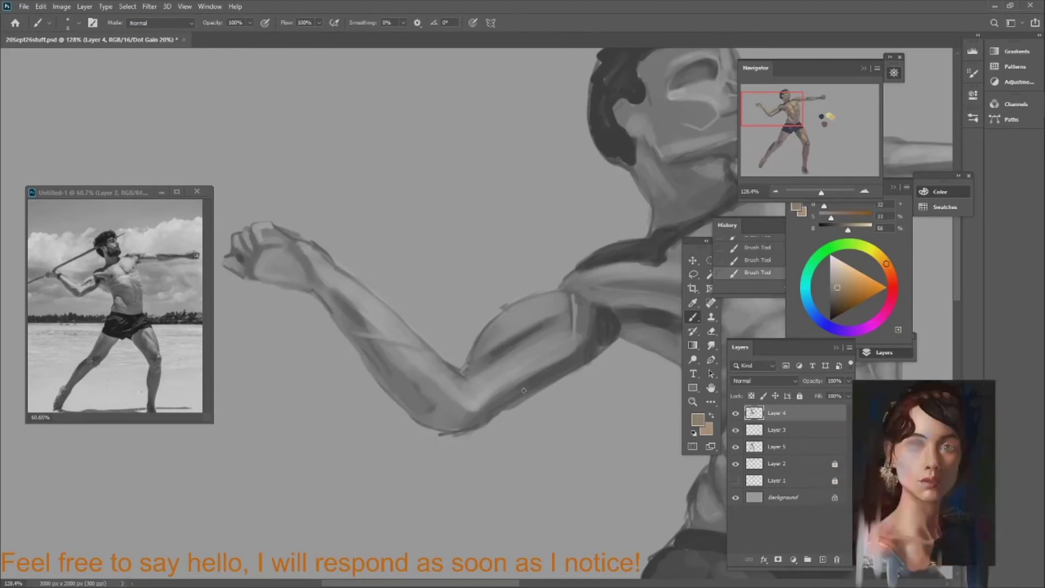
left_click(531, 354, "alt")
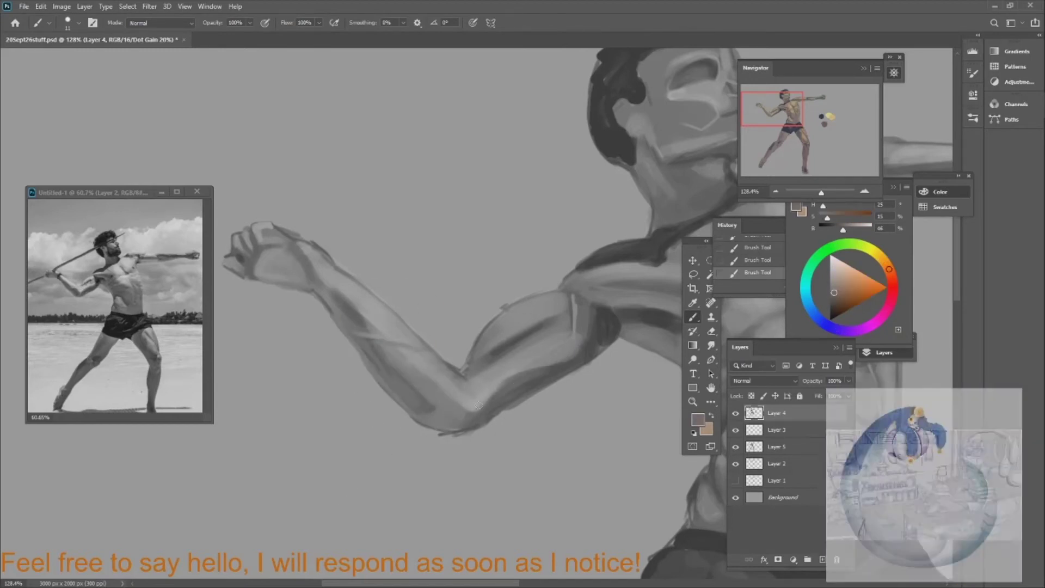
key("bracketleft")
key("bracketleft")
With a smaller brush, paint the head and neck using sampled hair, tan and pinkish-grey tones
key("ctrl+minus")
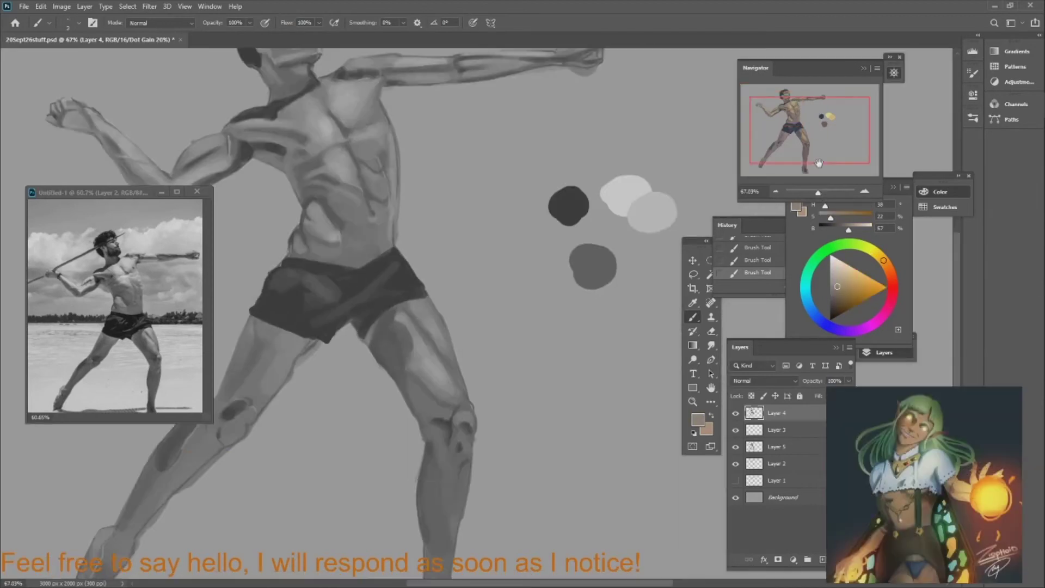
left_click_drag(504, 398, 434, 182)
left_click(434, 182, "alt")
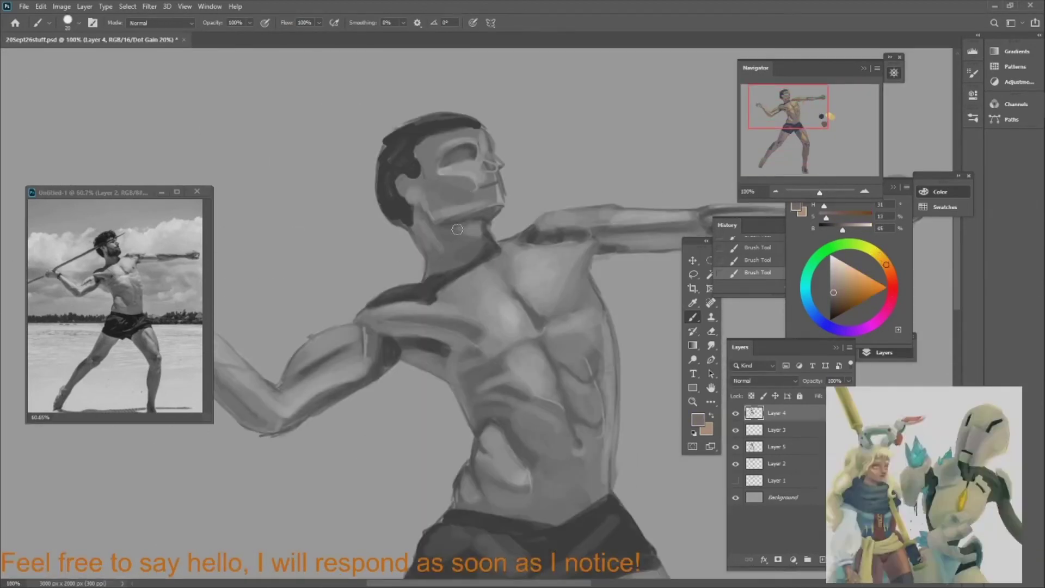
key("bracketleft")
key("bracketleft")
key("bracketleft")
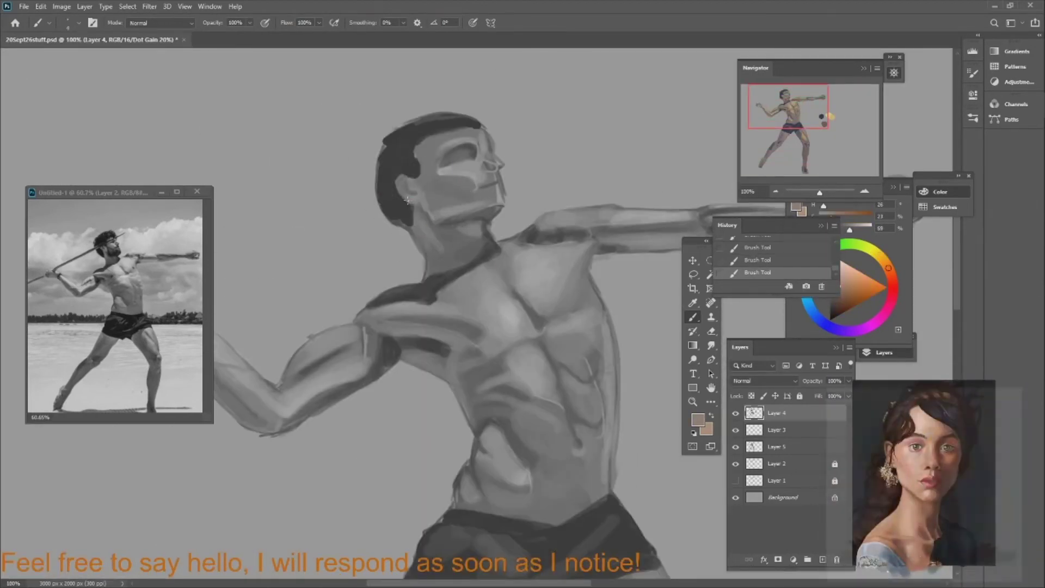
left_click(480, 139, "alt")
left_click(486, 157, "alt")
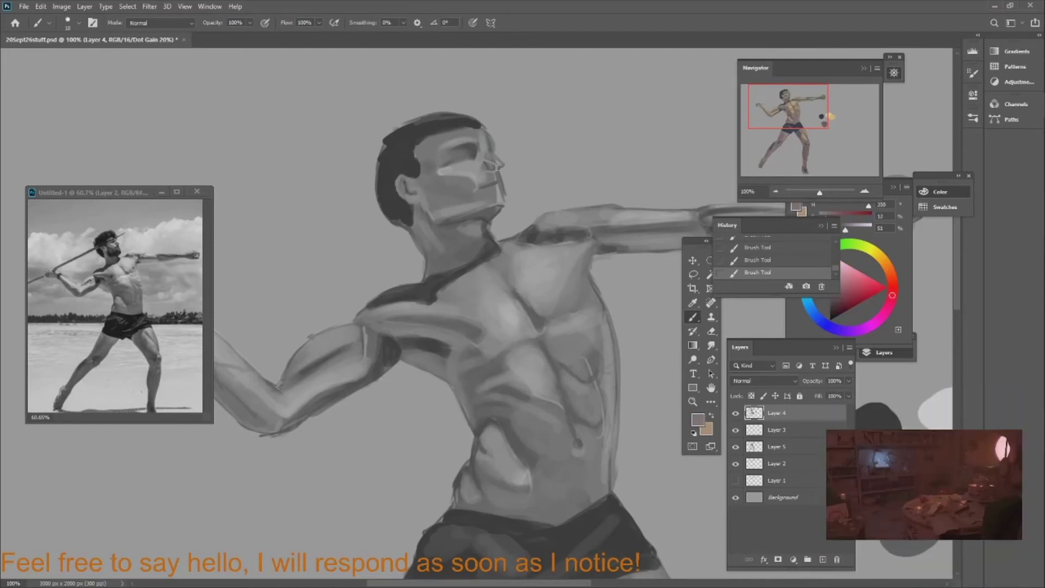
left_click(502, 199, "alt")
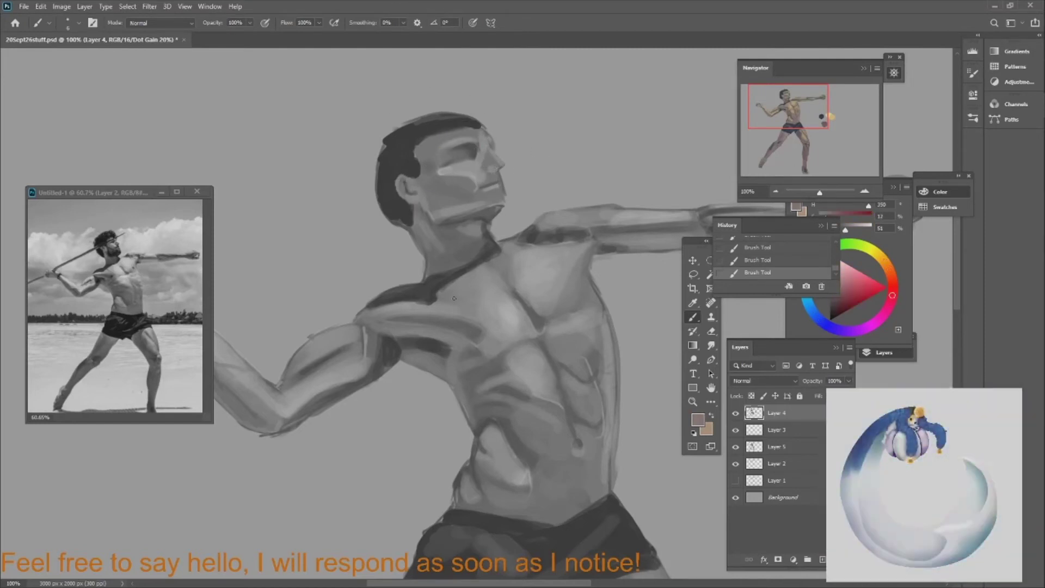
Check the whole figure zoomed out, then return to 100% on the chest and sample tan skin
left_click(484, 245, "alt")
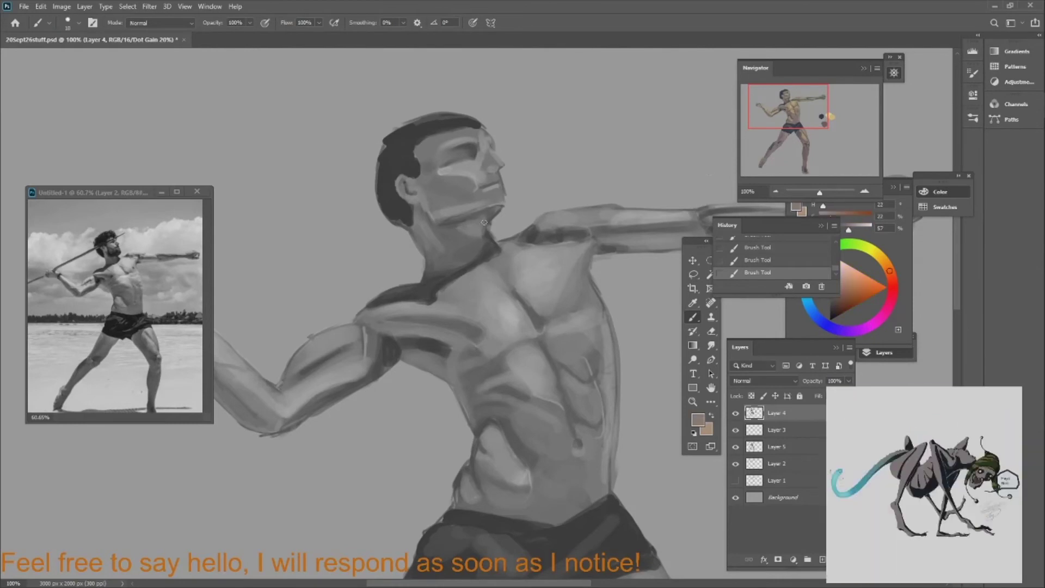
left_click_drag(820, 193, 814, 194)
key("ctrl+1")
left_click(480, 376, "alt")
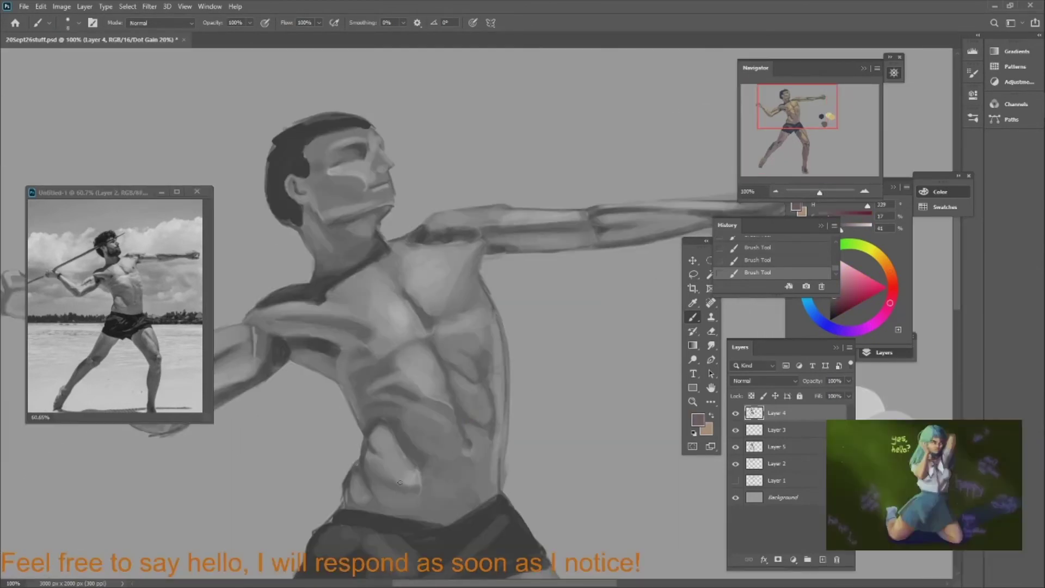
scroll(489, 366, "down", 5)
left_click(479, 365, "alt")
Erase excess shading on the legs on Layer 5, then return to painting on Layer 4
left_click_drag(813, 136, 813, 148)
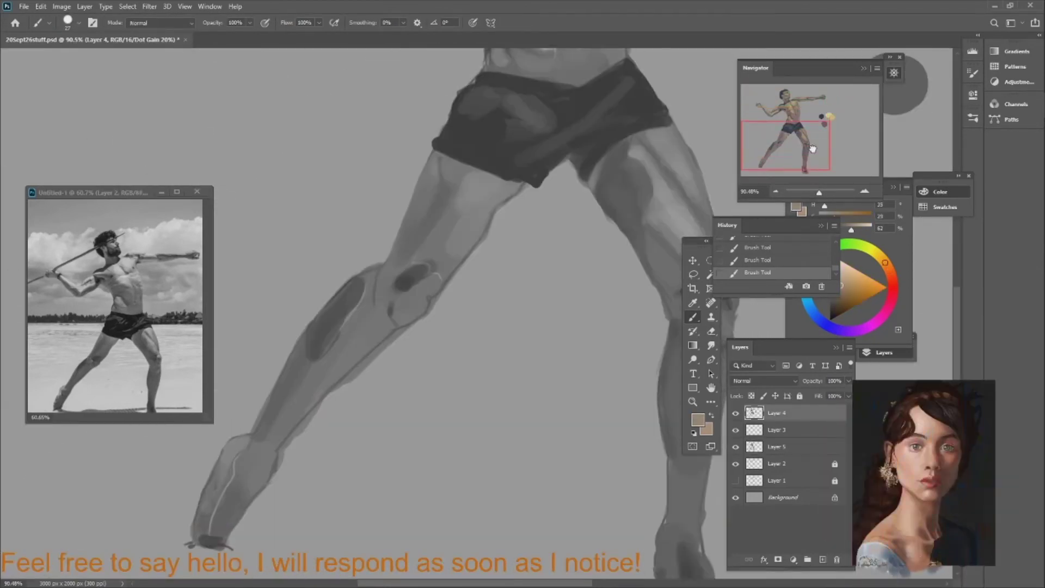
left_click(406, 326, "alt")
scroll(406, 326, "down", 1)
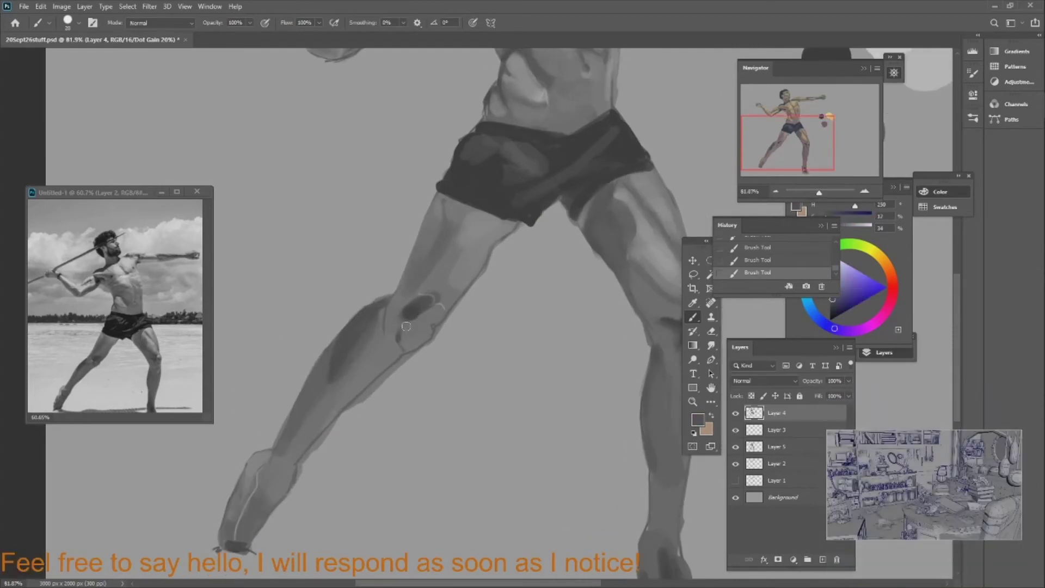
right_click(404, 326, "ctrl")
left_click(422, 319)
key("e")
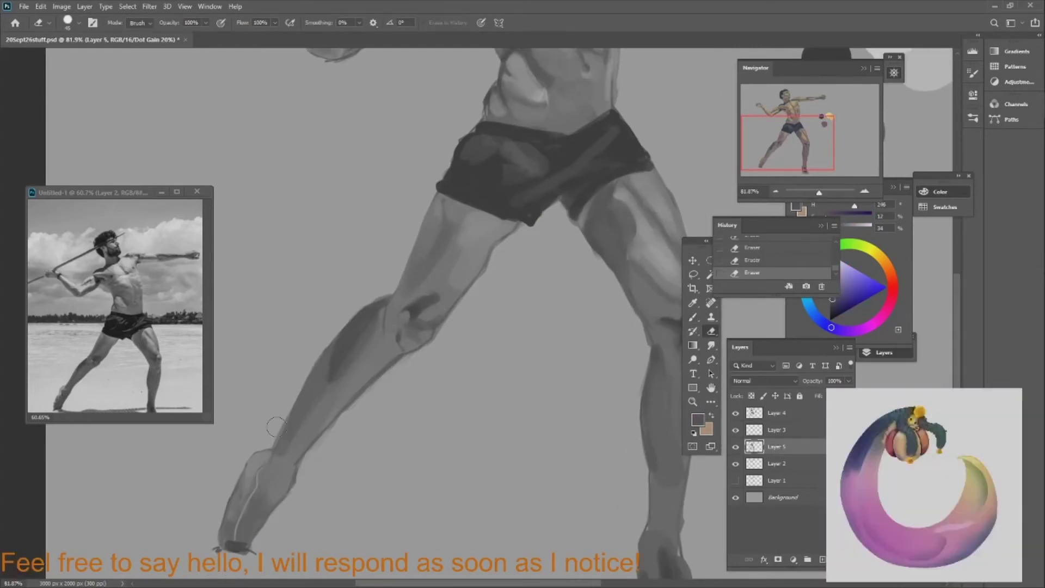
key("b")
right_click(294, 405, "ctrl")
Repaint the knee and lower leg with sampled leg, tan and skin tones
left_click(319, 413)
left_click(409, 298, "alt")
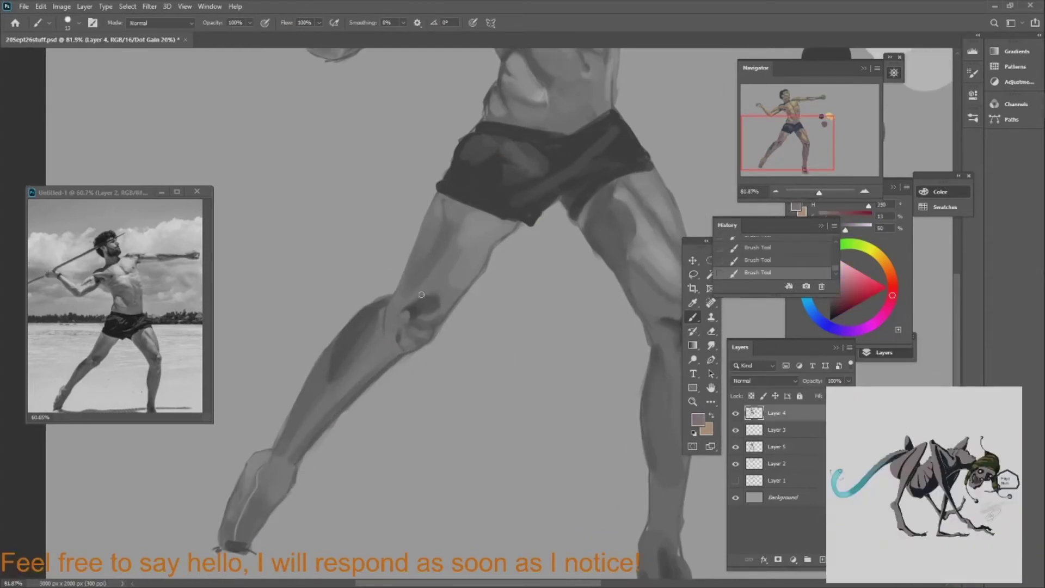
left_click_drag(421, 295, 378, 281)
left_click(221, 448, "alt")
left_click(220, 474, "alt")
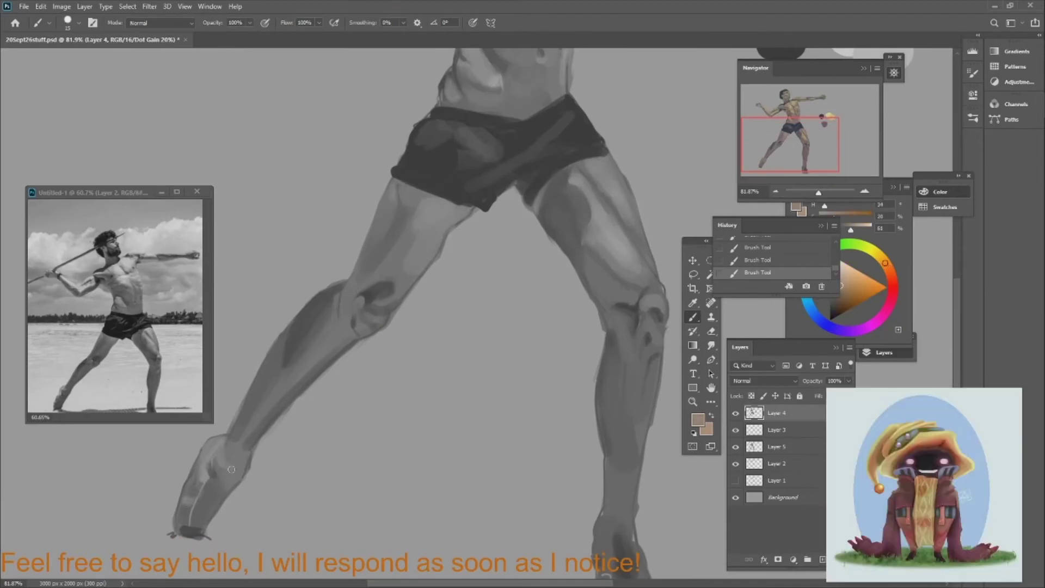
Define the other leg and foot with dark blue-grey and reddish-brown tones, then zoom out
left_click_drag(789, 144, 809, 148)
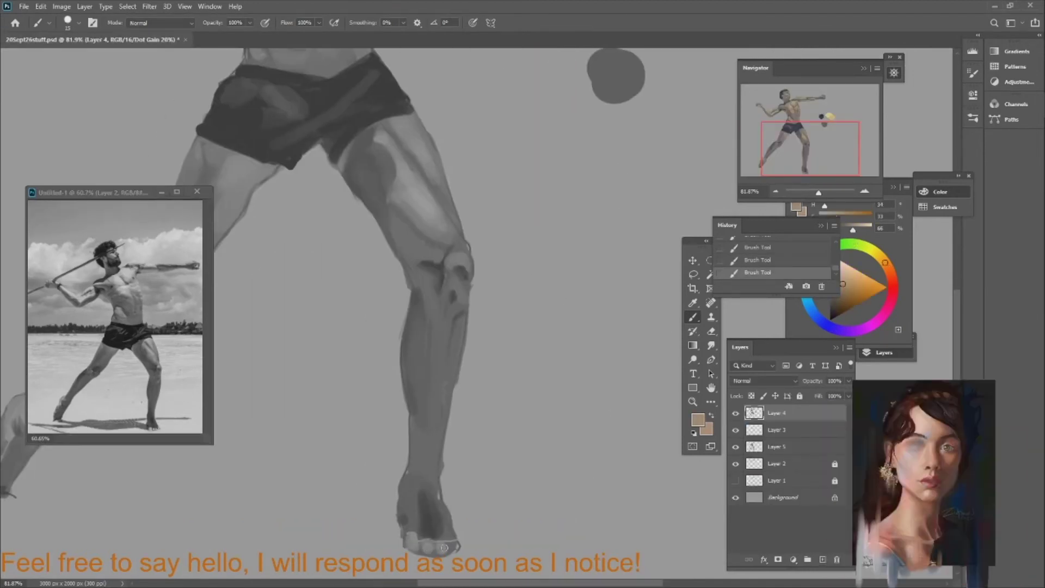
left_click(415, 485, "alt")
left_click(417, 494, "alt")
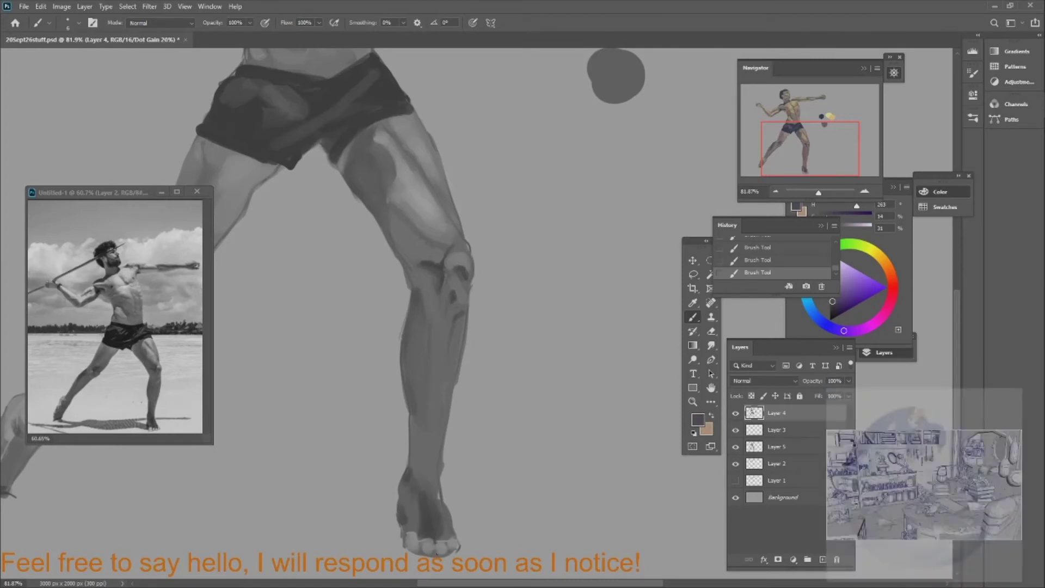
left_click(421, 508, "alt")
scroll(422, 507, "down", 3)
left_click(458, 488, "alt")
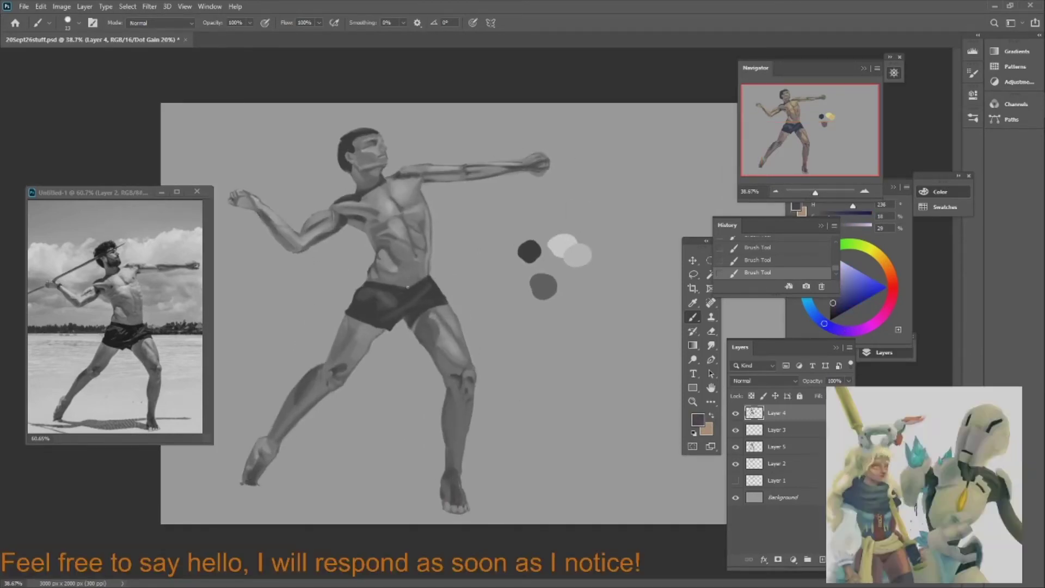
On a new layer, brush pale yellow on the chest and a dark blue cast shadow under the feet
key("ctrl+shift+alt+n")
left_click(386, 201, "alt")
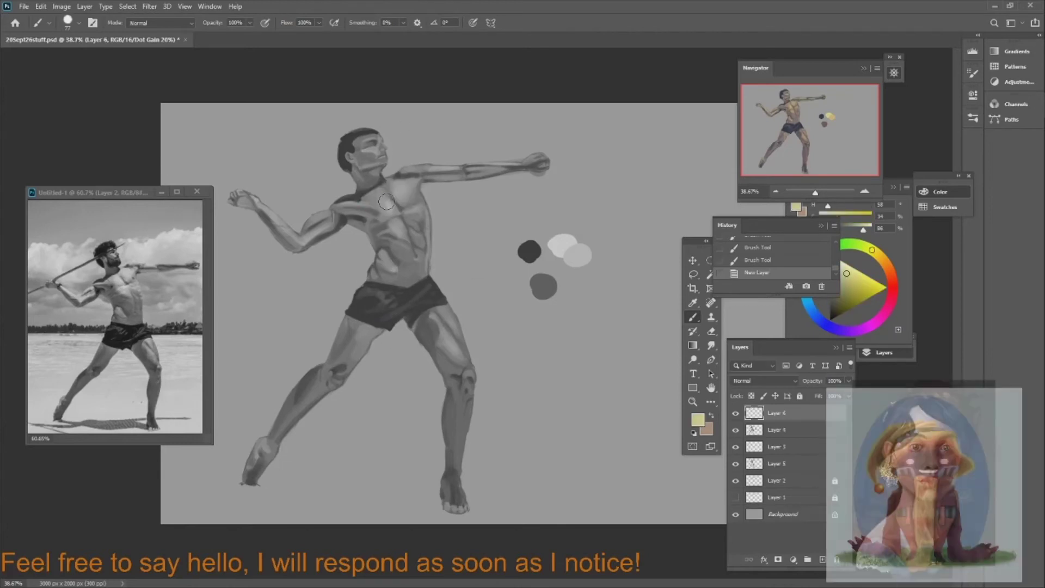
mouse_move(387, 201)
left_mouse_down()
mouse_move(402, 248)
mouse_move(406, 235)
left_mouse_up()
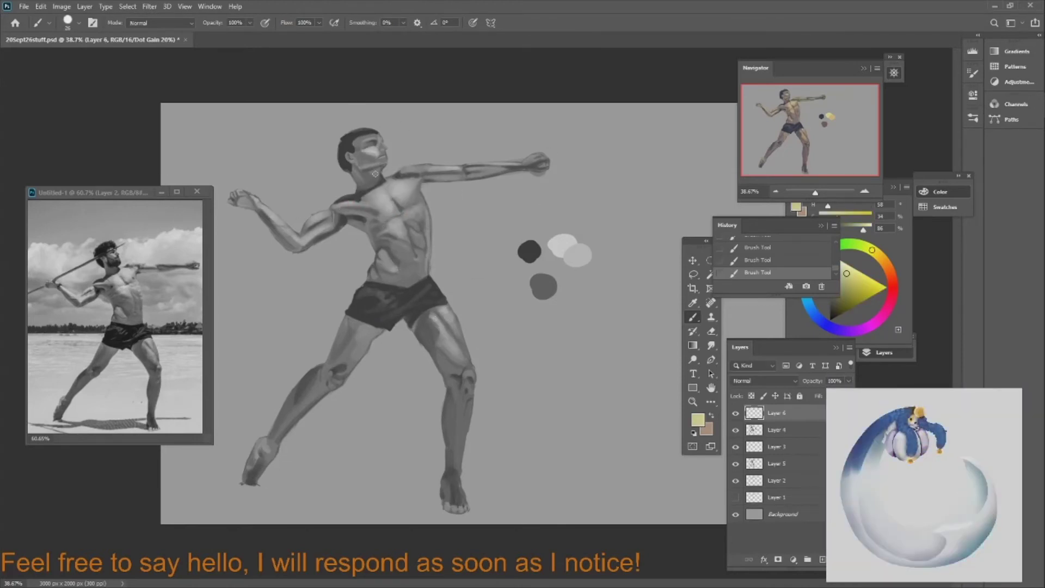
key("ctrl+minus")
left_click(514, 269, "alt")
left_click_drag(272, 447, 481, 431)
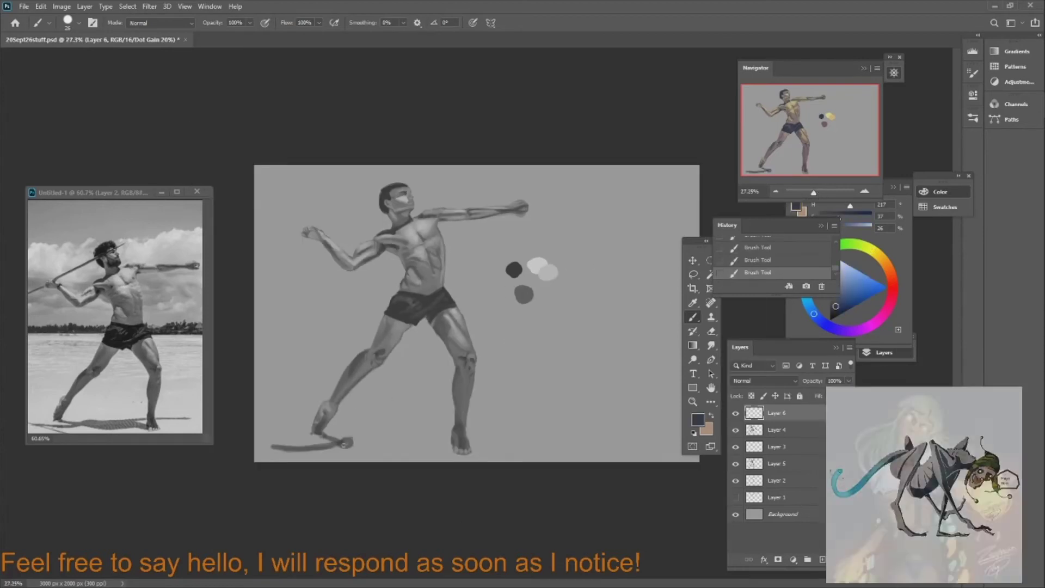
left_click_drag(419, 445, 350, 445)
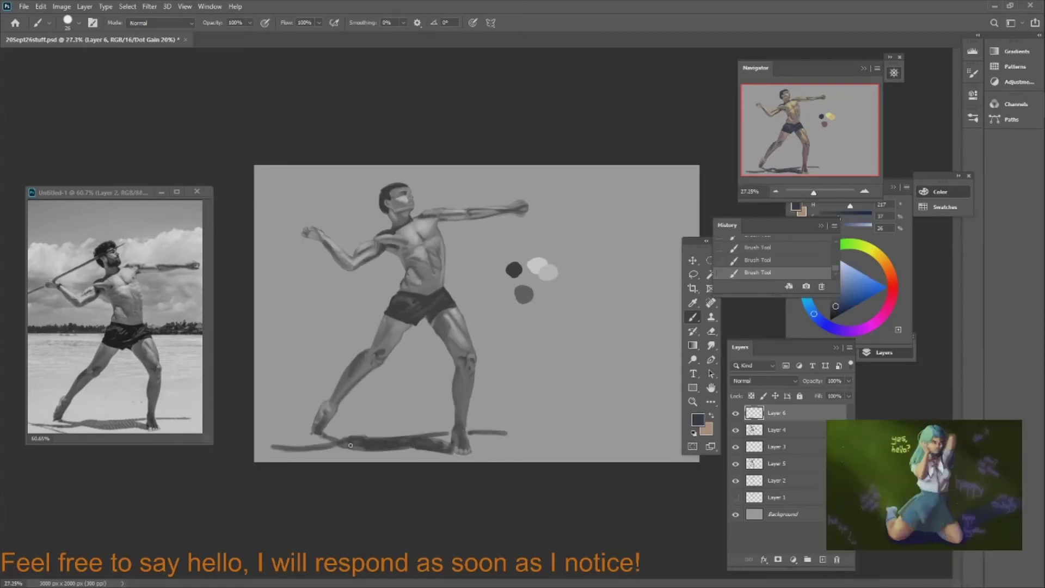
Sample mauve and torso tones, zoom out, and turn off Proof Colors to show colour
left_click(416, 447, "alt")
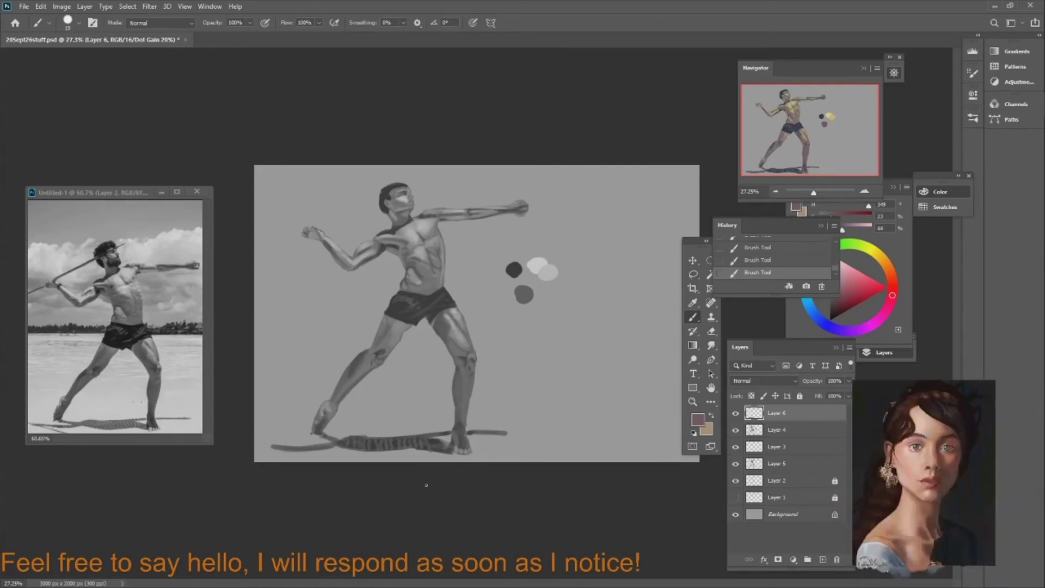
scroll(426, 271, "up", 5)
left_click(401, 310, "alt")
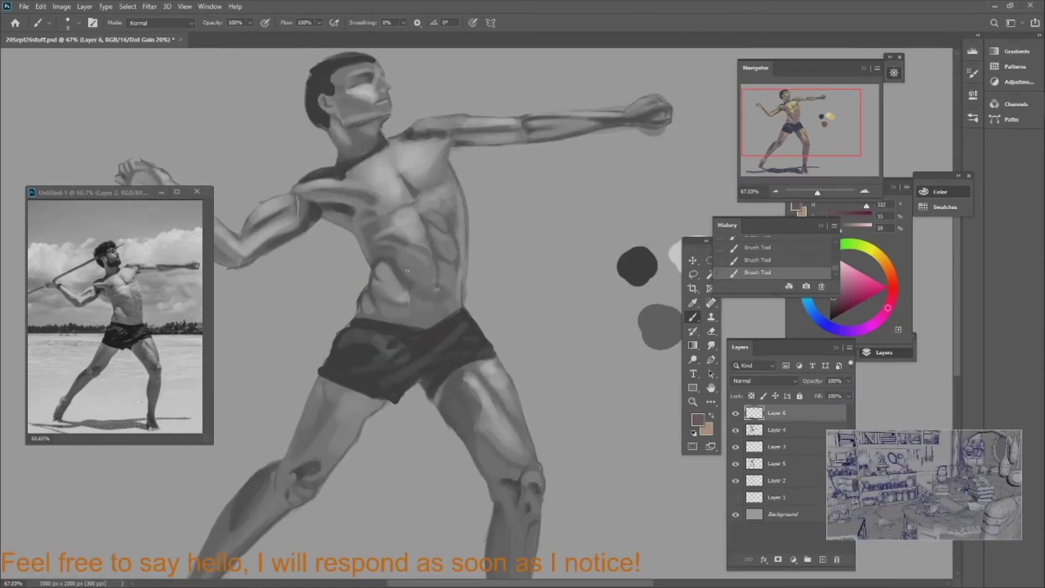
left_click_drag(817, 191, 814, 191)
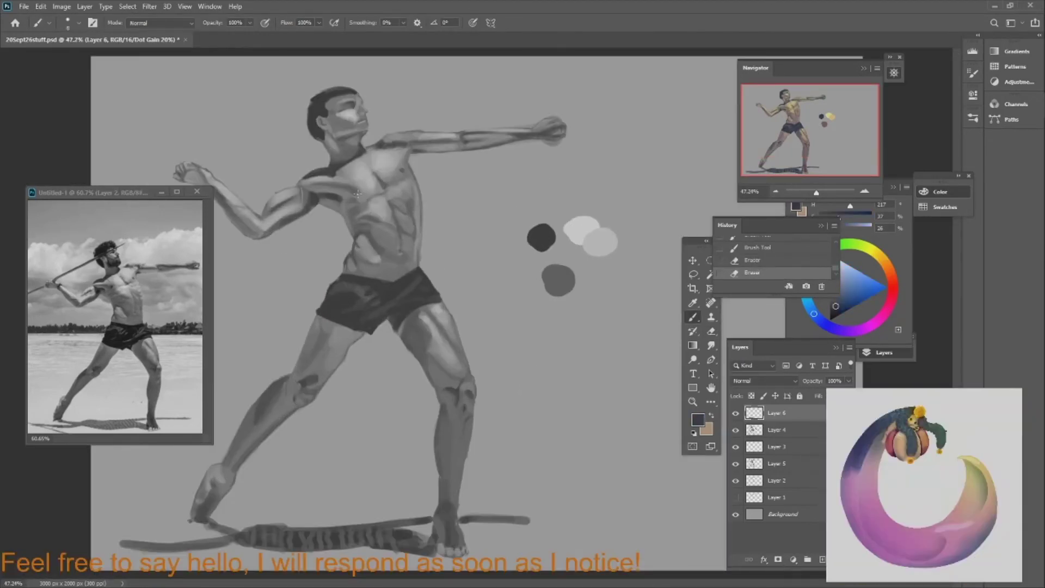
key("ctrl+y")
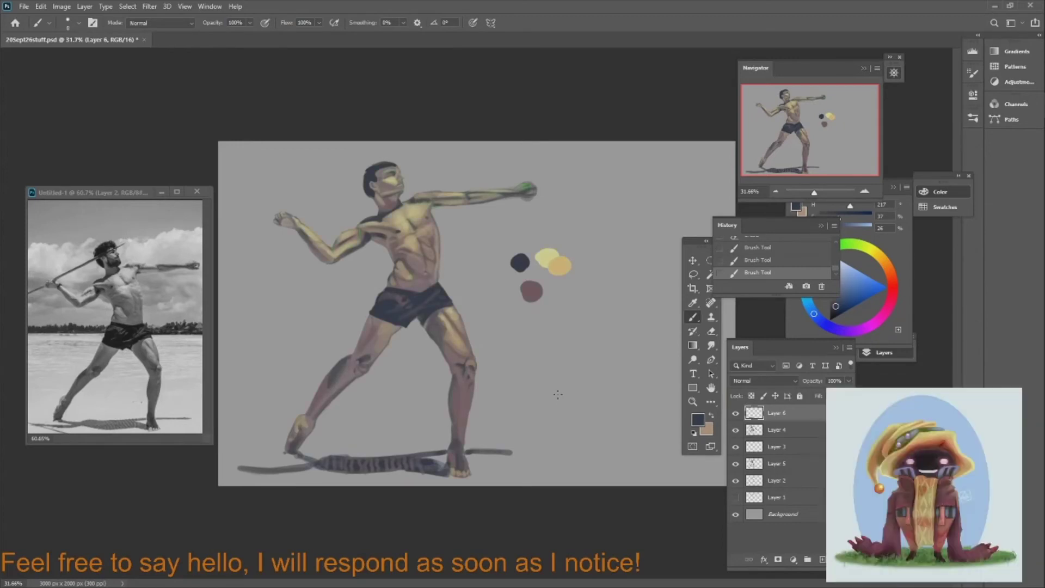
Keep the reference photo open and return to an earlier history state
key("ctrl+Tab")
key("ctrl+w")
key("Escape")
key("ctrl+g")
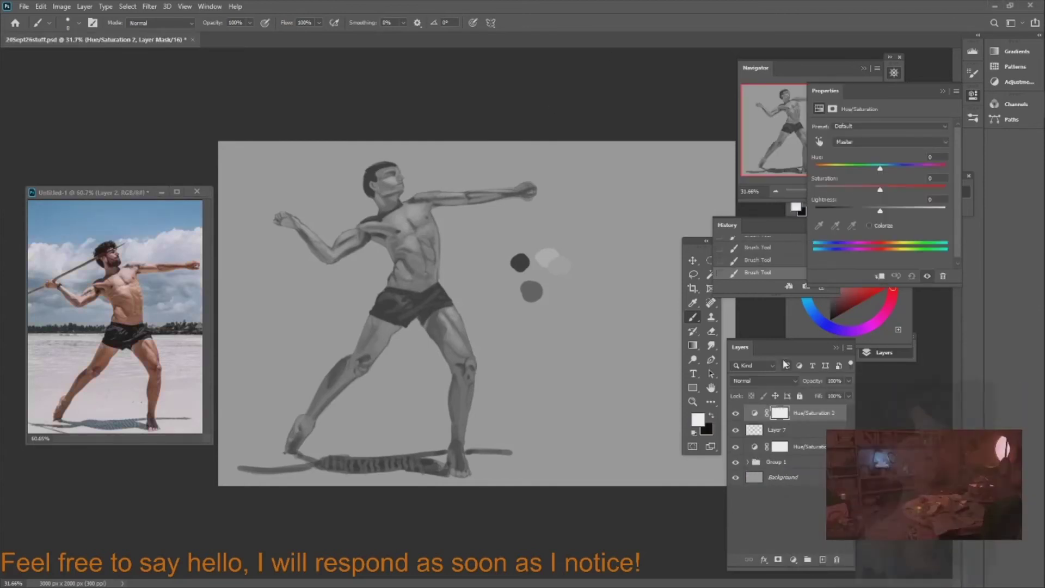
left_click(767, 273)
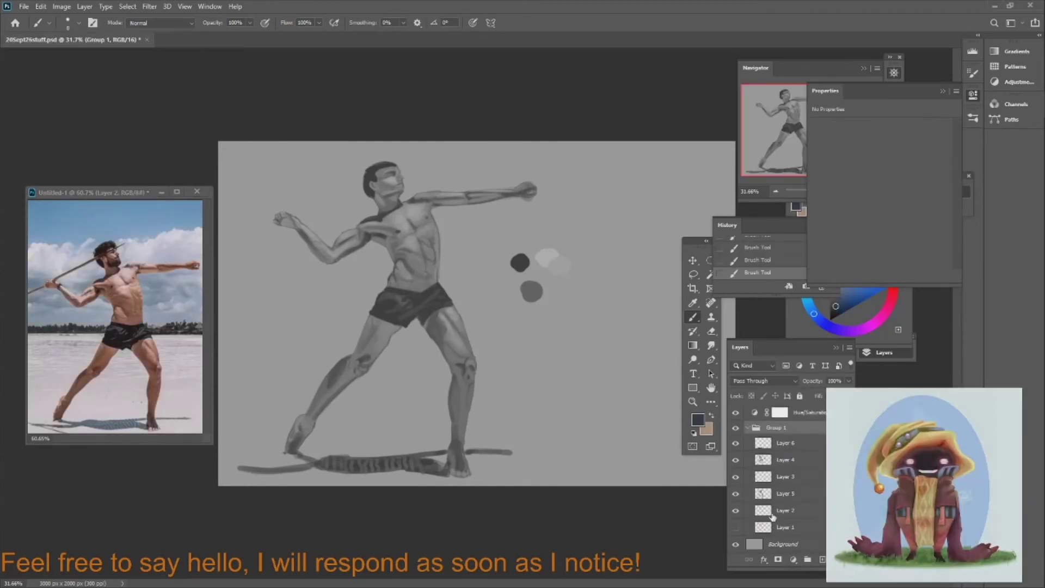
Deselect the figure, delete the extra layer, then Merge Visible and undo the merge
key("ctrl+d")
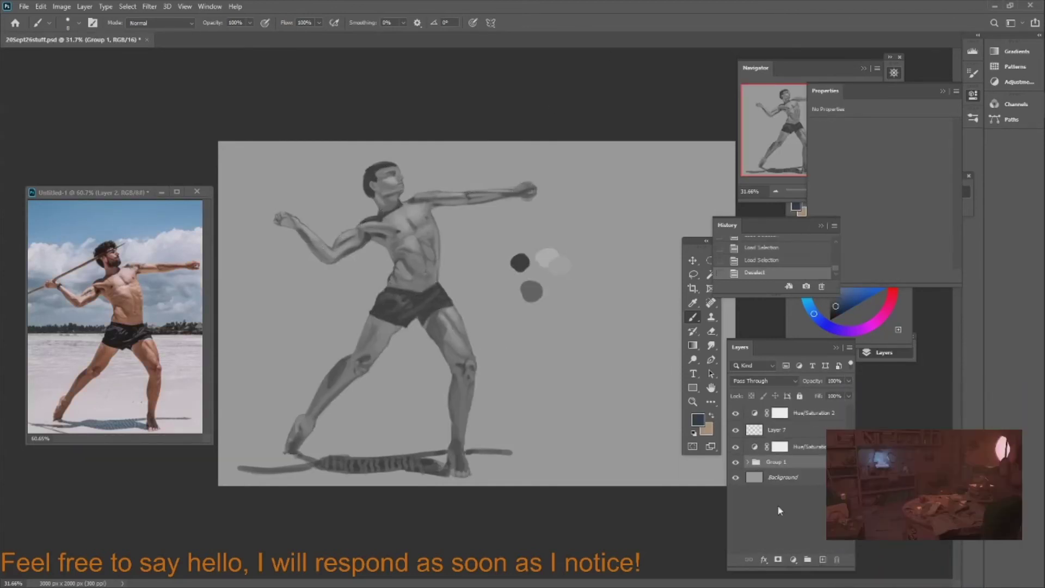
key("Delete")
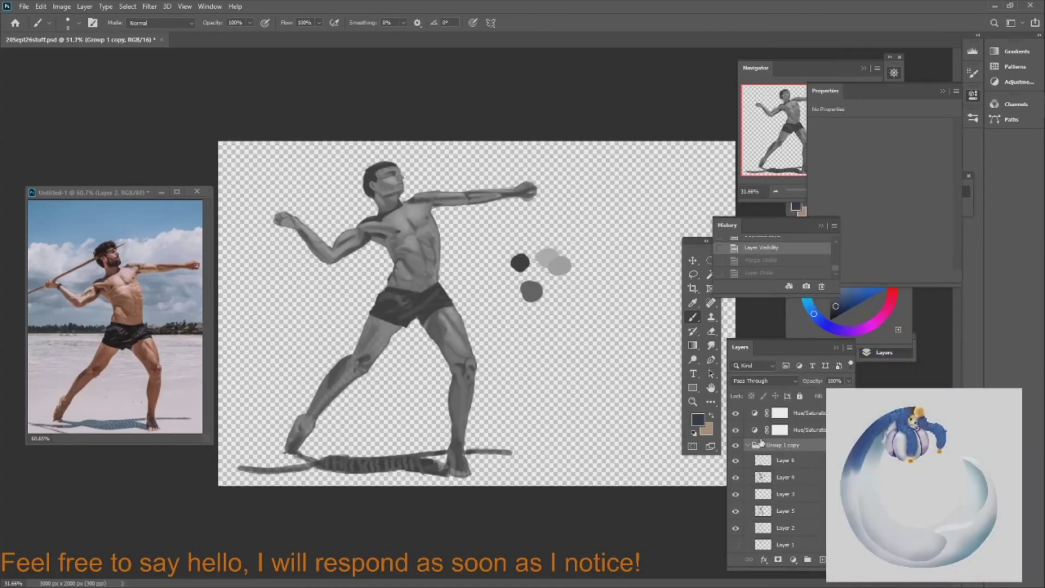
right_click(756, 413)
left_click(773, 405)
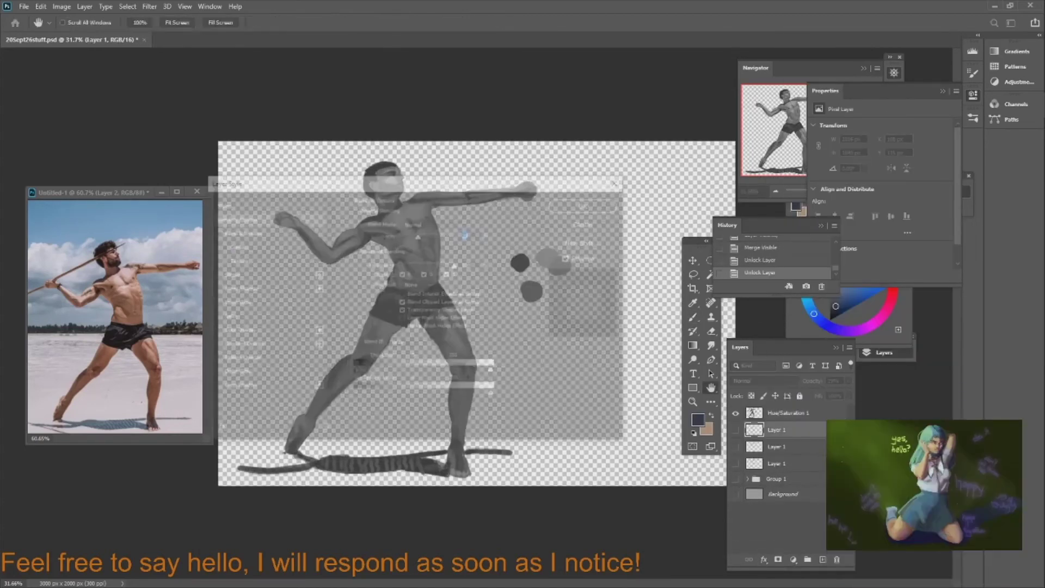
key("ctrl+z")
Show the grey background and fill Layer 7 with mid grey
left_click(736, 443)
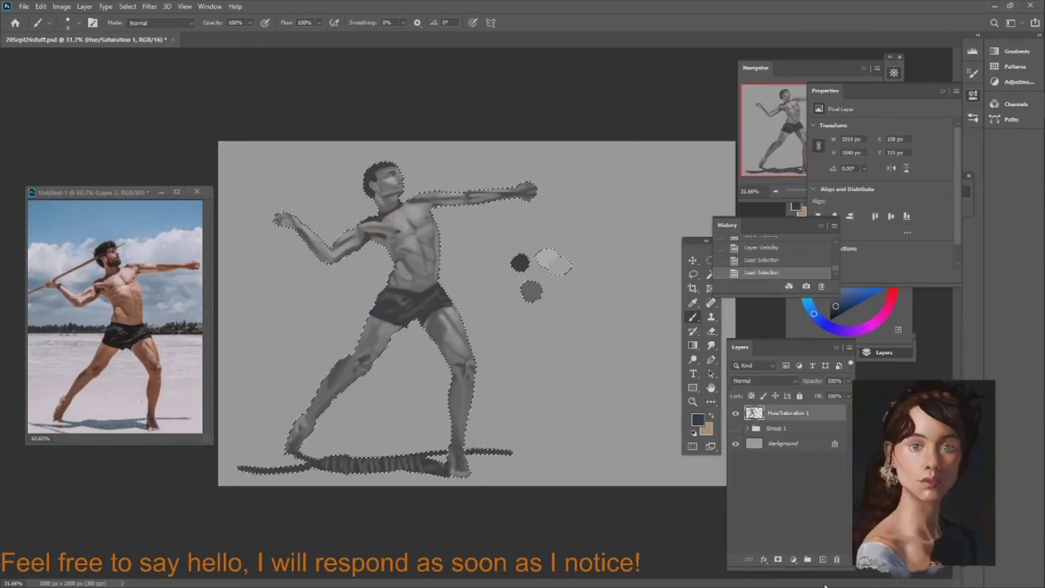
left_click(830, 294)
key("alt+BackSpace")
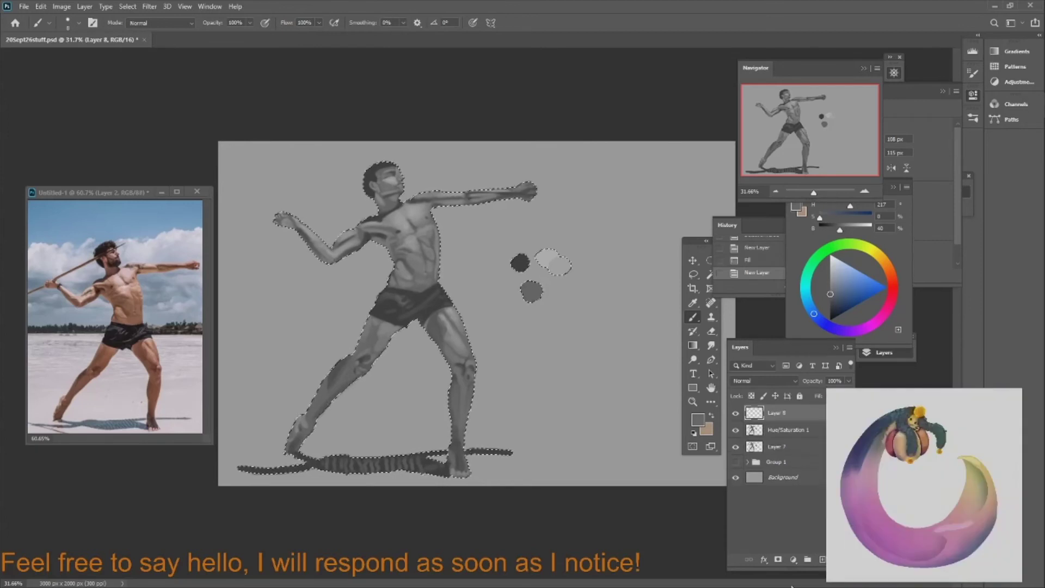
Add a masked Hue/Saturation adjustment over the selected figure
key("ctrl+i")
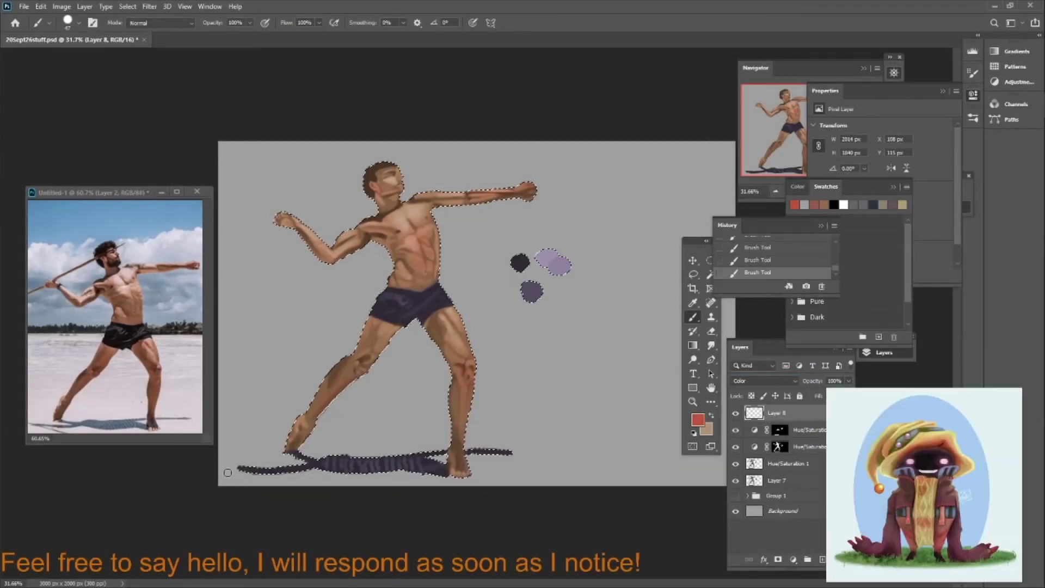
right_click(425, 313)
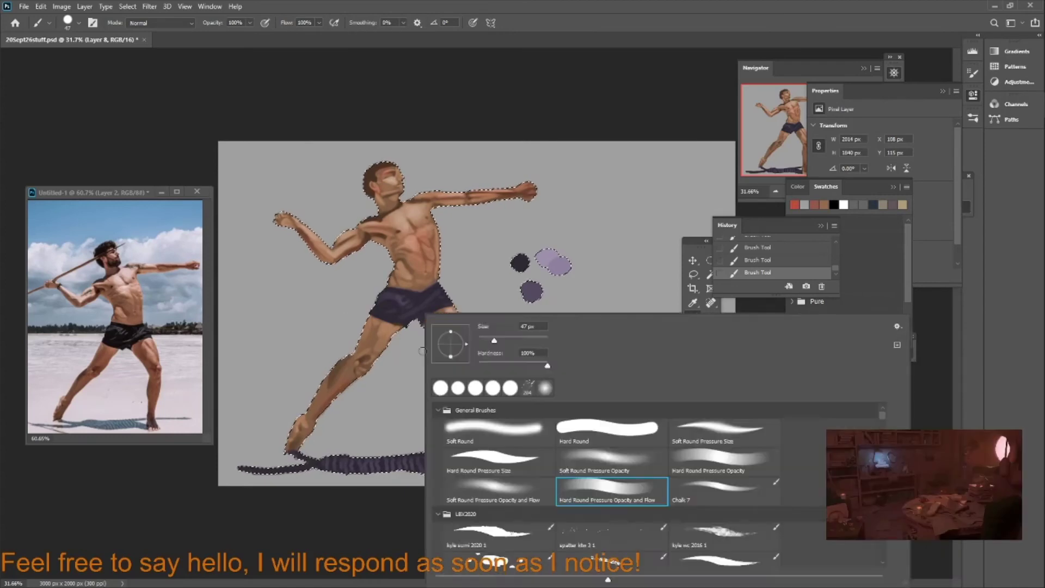
key("Escape")
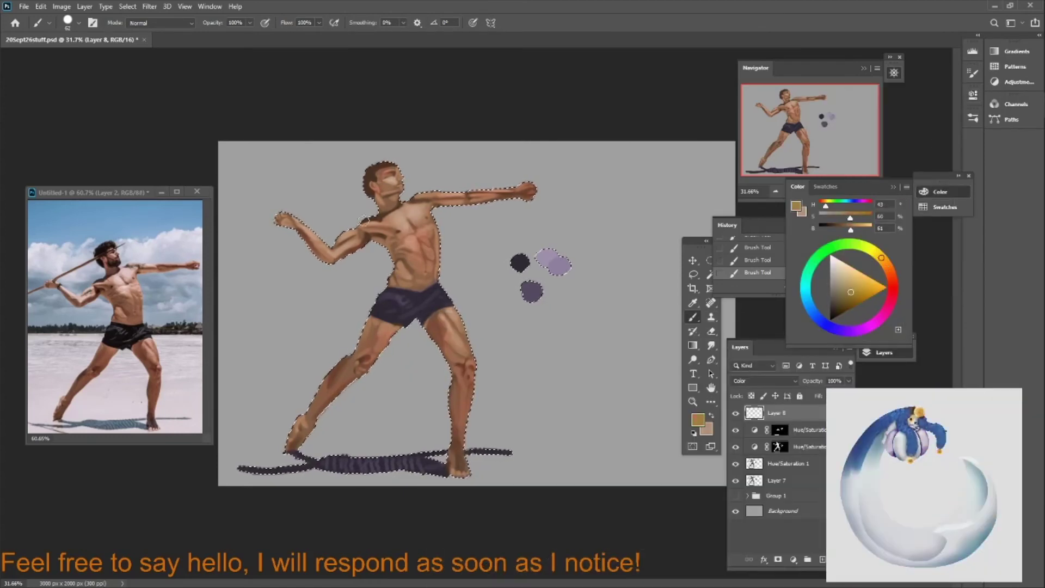
Try out purple, darker purple, lavender, pink and light blue colours for the shorts and shadow
left_click(862, 330)
left_click(847, 287)
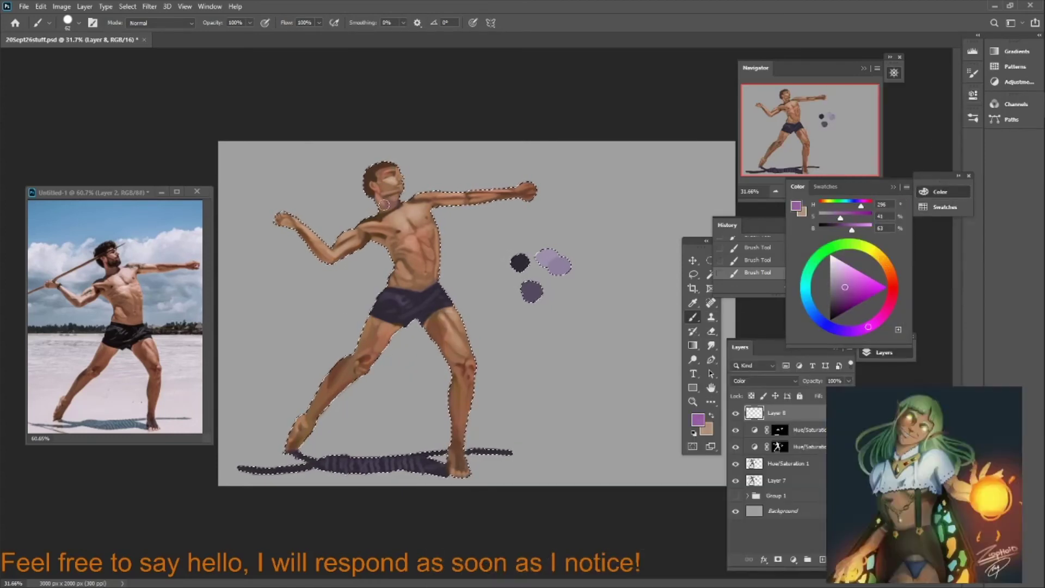
left_click(479, 448, "alt")
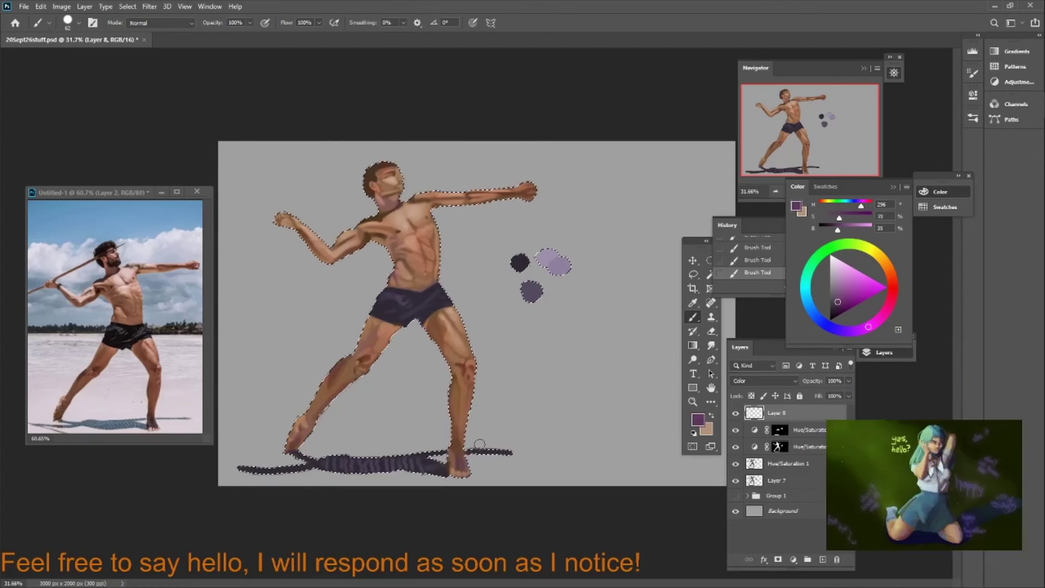
left_click(555, 265, "alt")
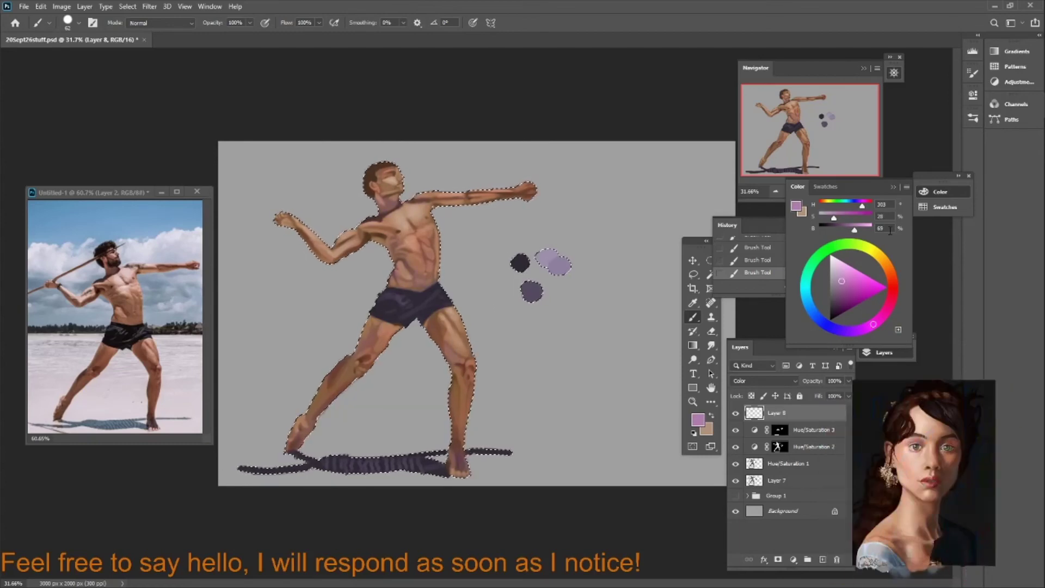
left_click(889, 303)
left_click(807, 300)
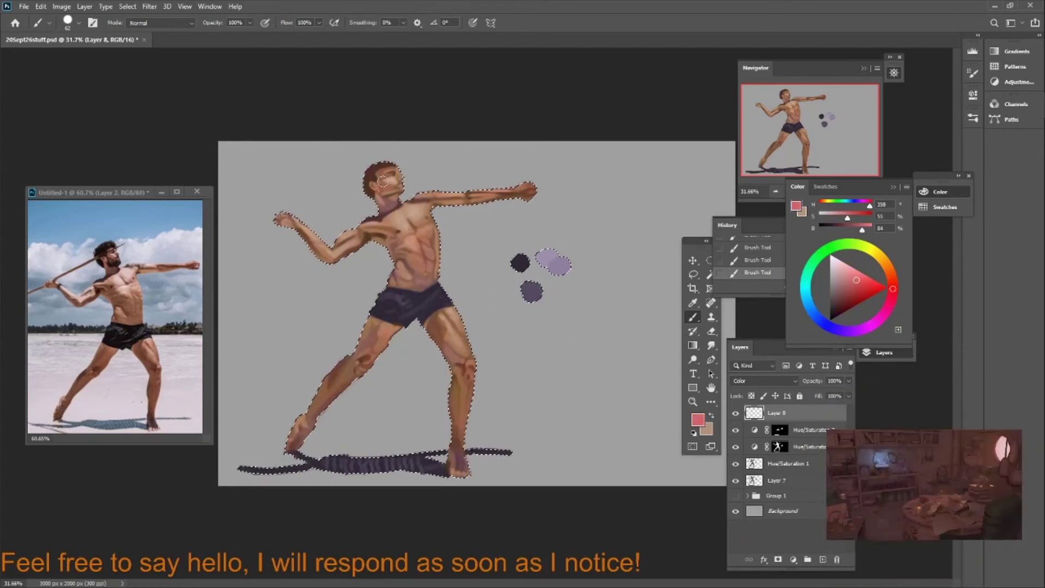
left_click(847, 271)
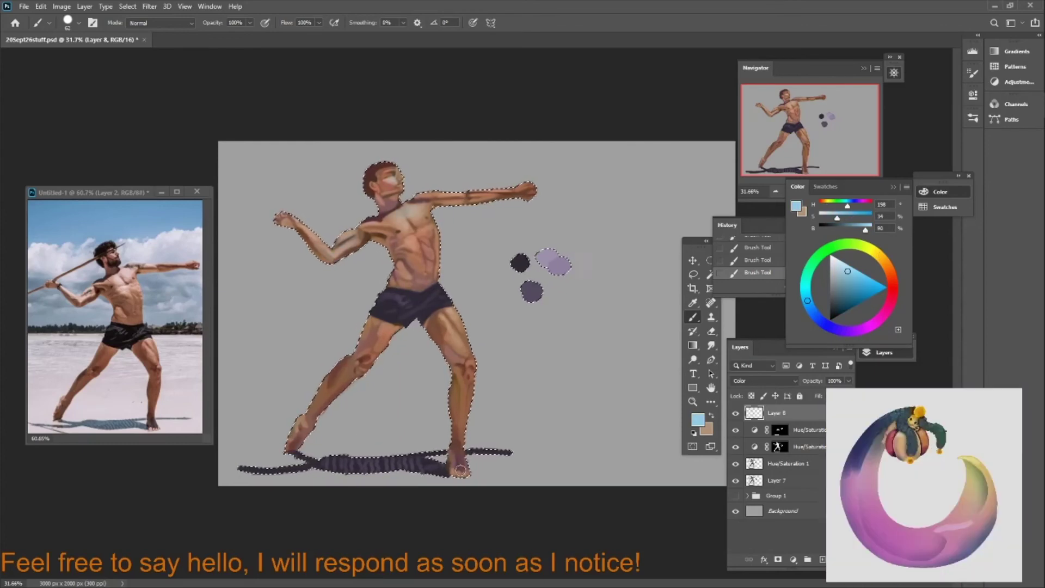
On a new paint layer, sample pink, brown skin and navy tones from the figure, undoing two strokes
key("ctrl+shift+alt+n")
left_click(837, 263)
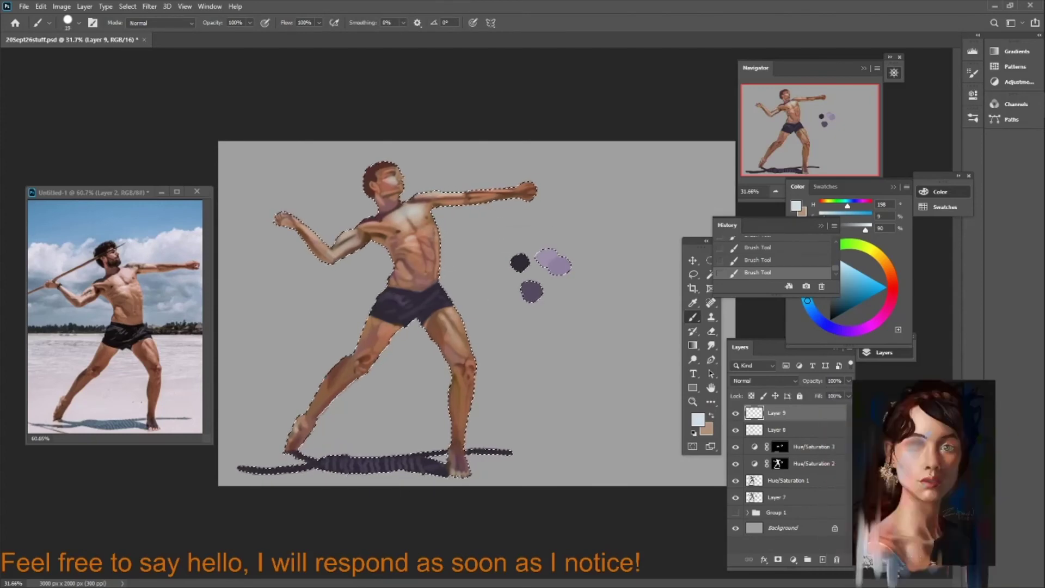
left_click(465, 382, "alt")
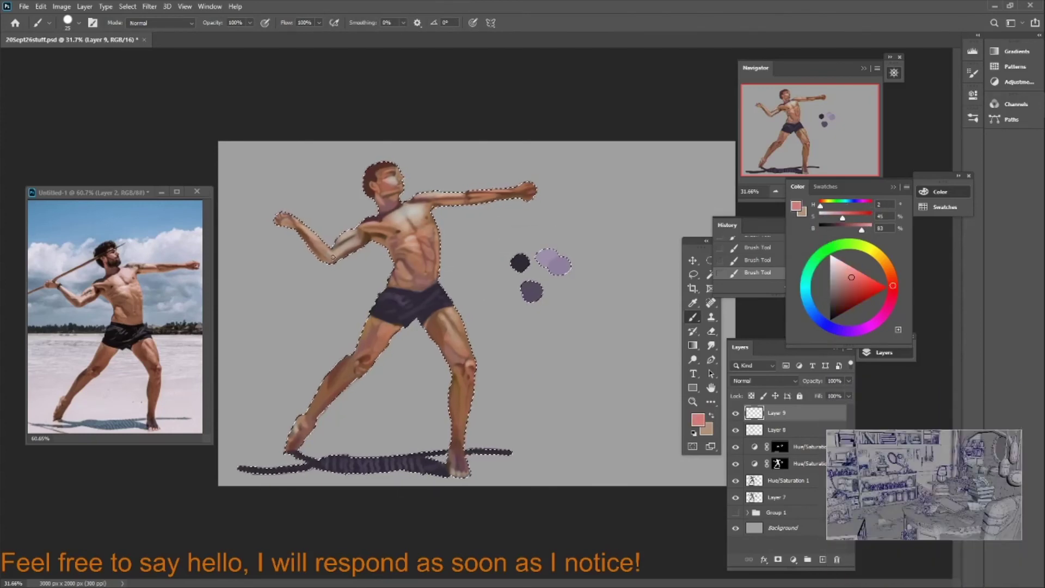
left_click(478, 198, "alt")
left_click(381, 216, "alt")
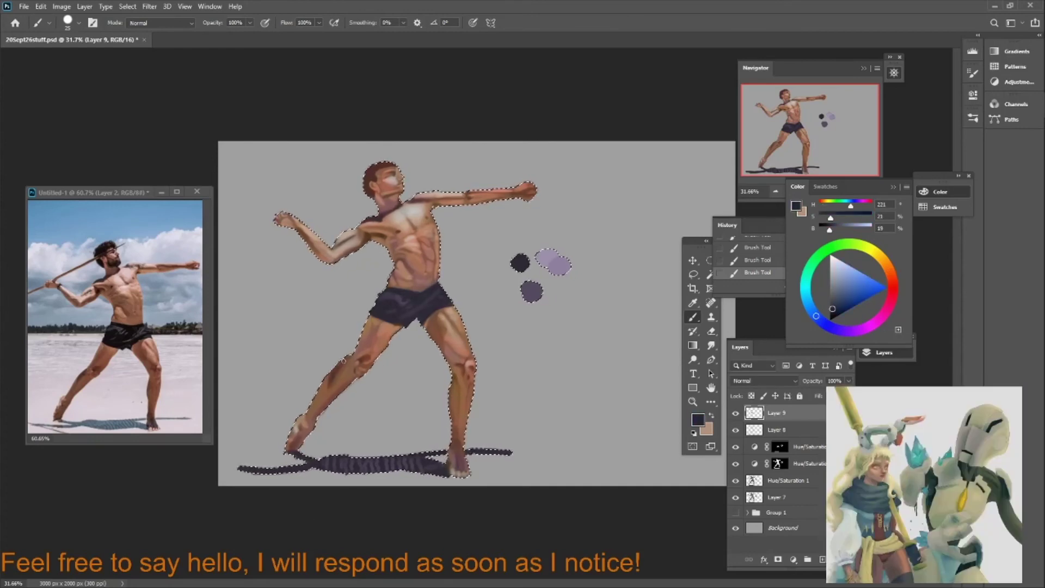
key("ctrl+z")
key("ctrl+z")
Zoom in on the upper body and pick a light, more saturated tan skin tone
left_click_drag(810, 192, 816, 193)
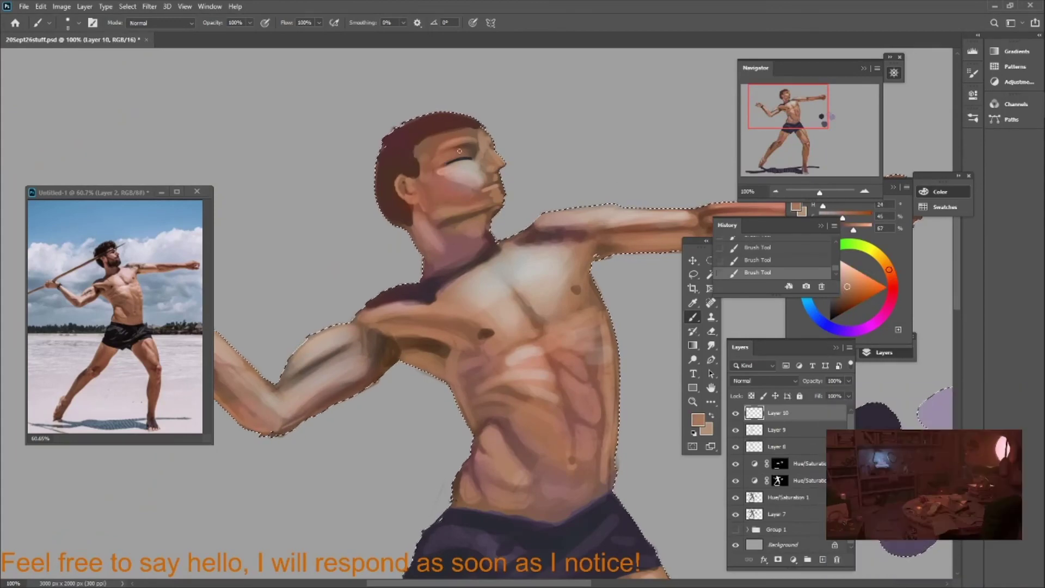
left_click(477, 159, "alt")
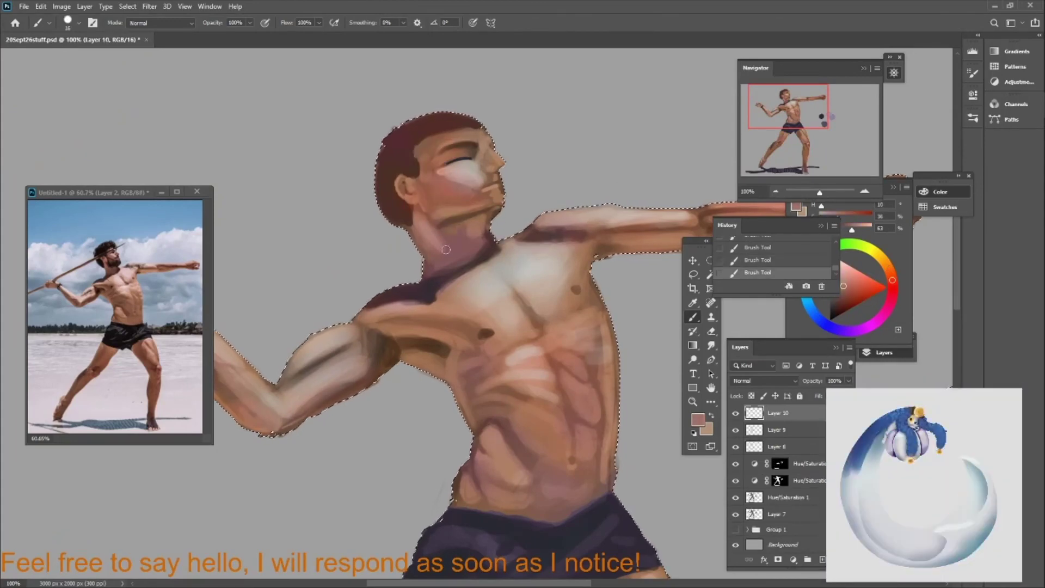
left_click(845, 286)
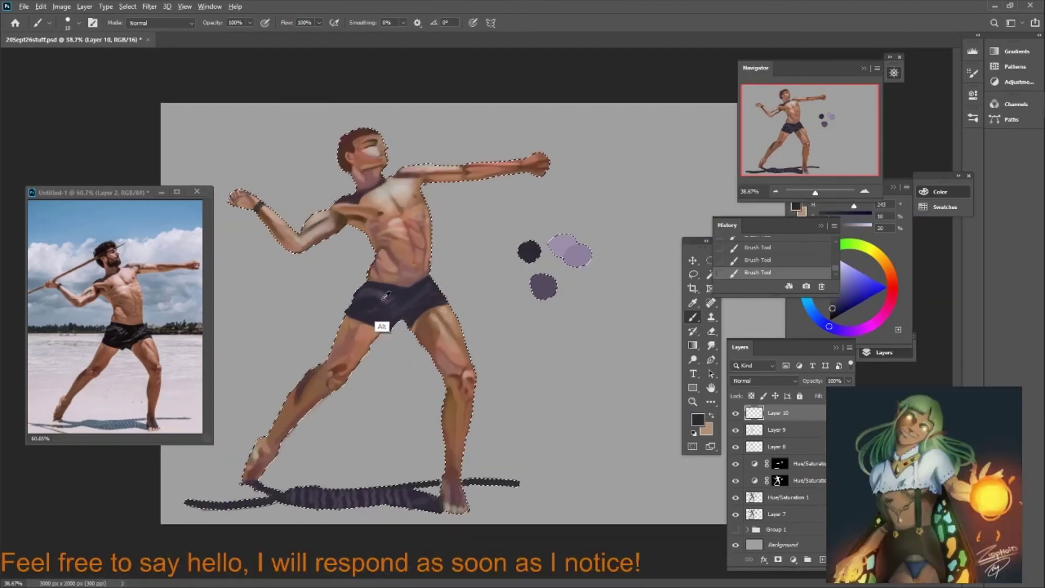
Add a Color Dodge layer and paint glowing warm highlights on the skin
left_click(821, 560)
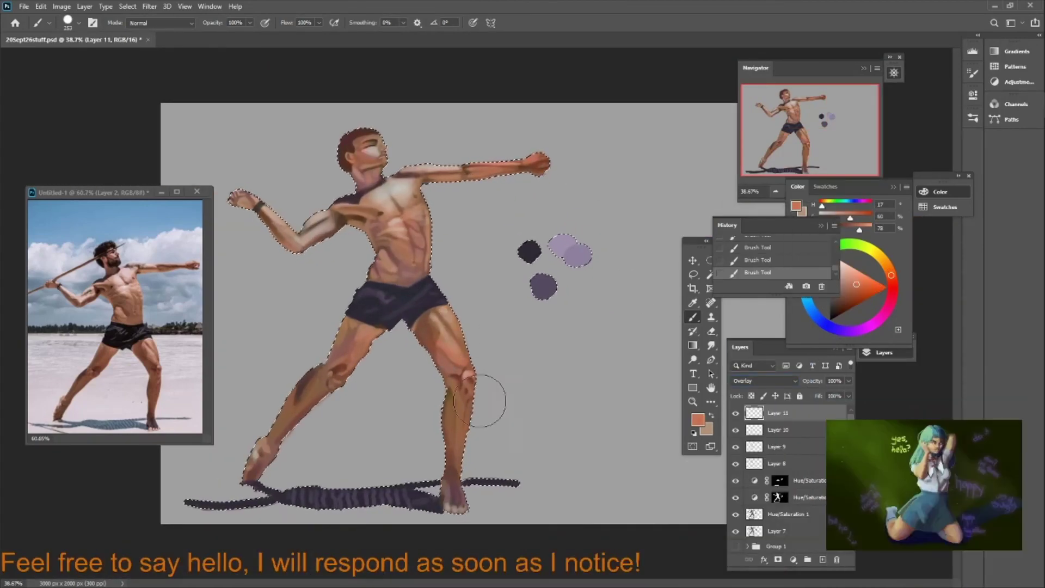
key("e")
left_click(765, 380)
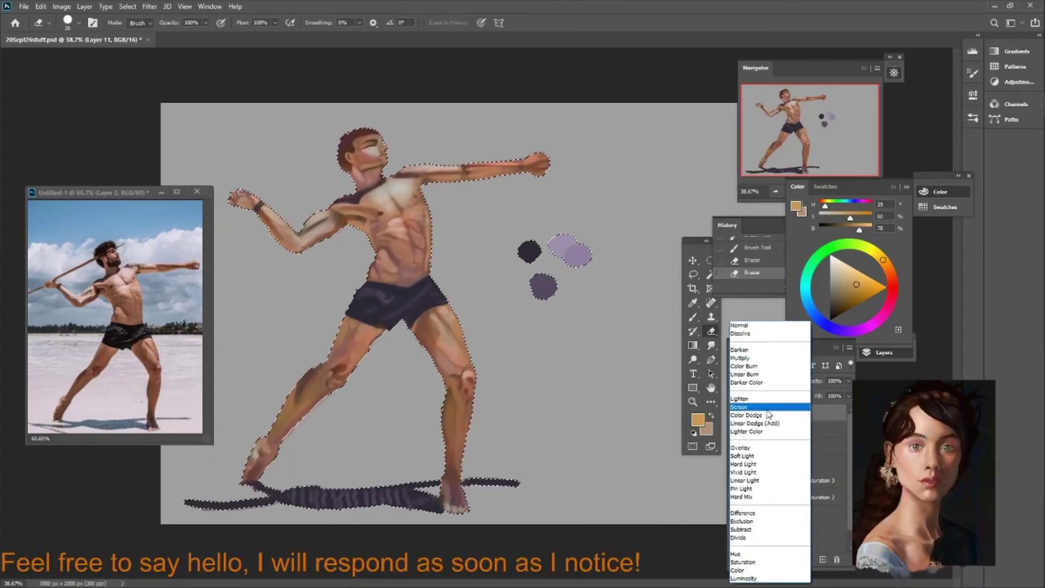
left_click(762, 343)
key("b")
left_click_drag(435, 438, 310, 256)
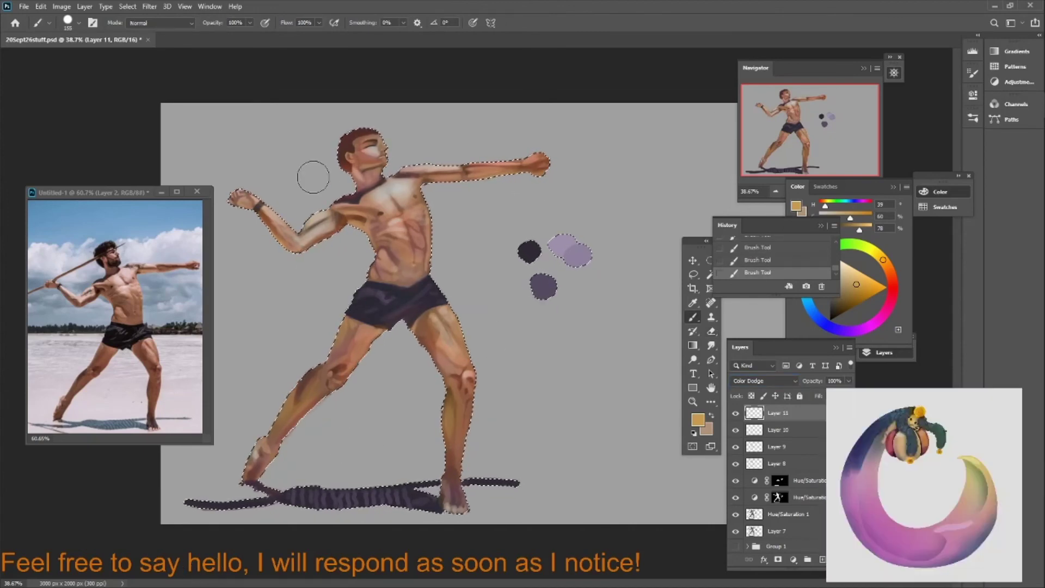
Add a Multiply layer for deeper shadows in a dark green tone, then clear the figure selection
key("ctrl+shift+alt+n")
left_click(529, 251, "alt")
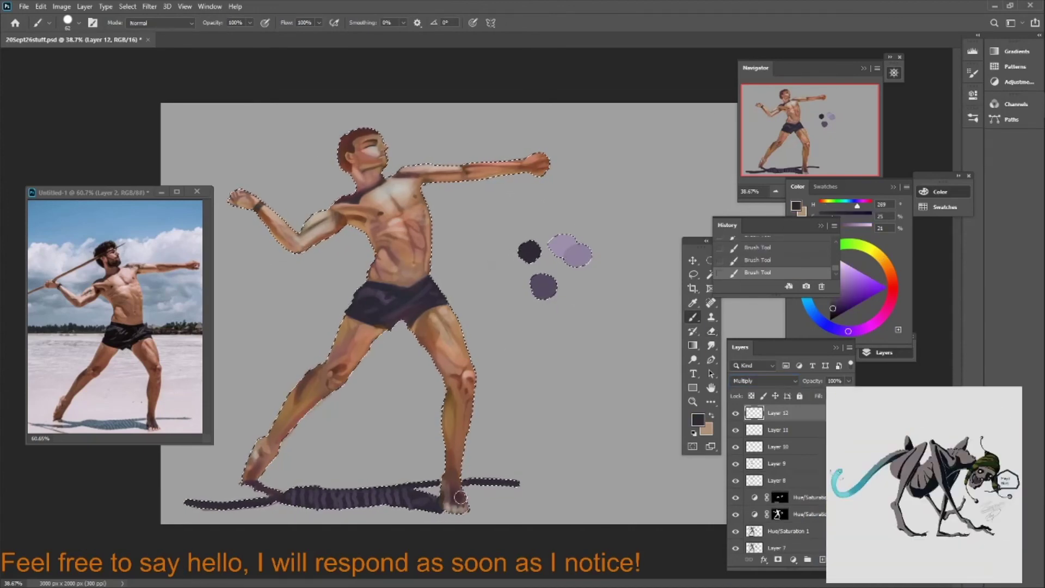
left_click(835, 206)
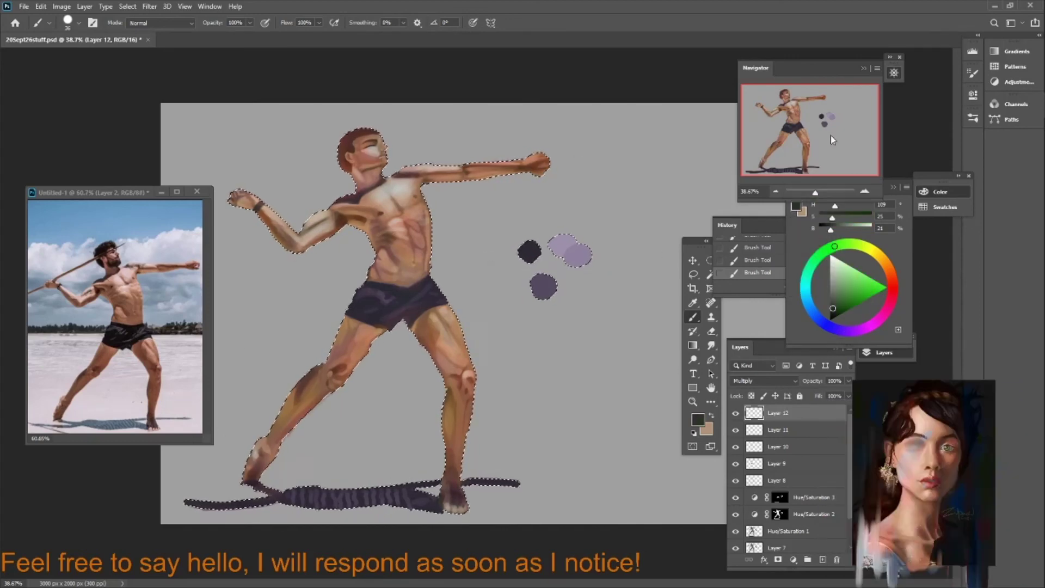
scroll(438, 199, "up", 3)
key("alt+bracketleft")
key("ctrl+d")
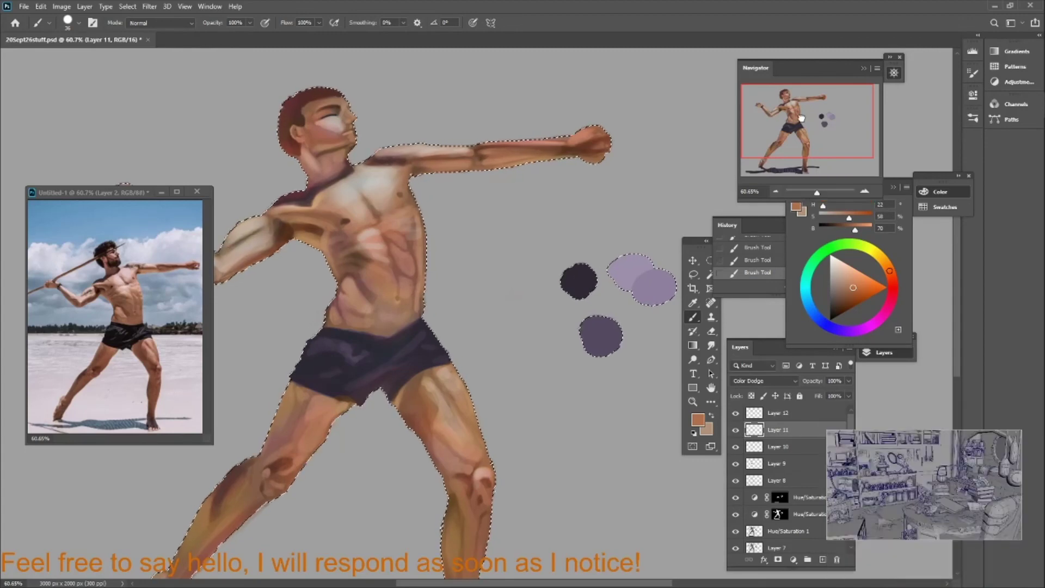
scroll(439, 467, "down", 3)
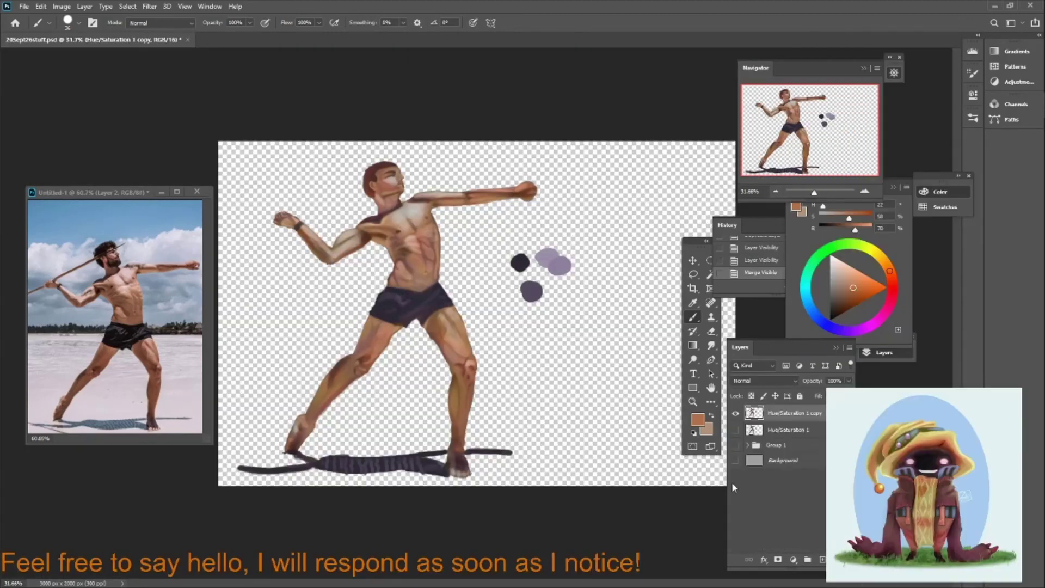
Turn the grey background and underlying layers back on beneath the coloured painting
left_click(735, 460)
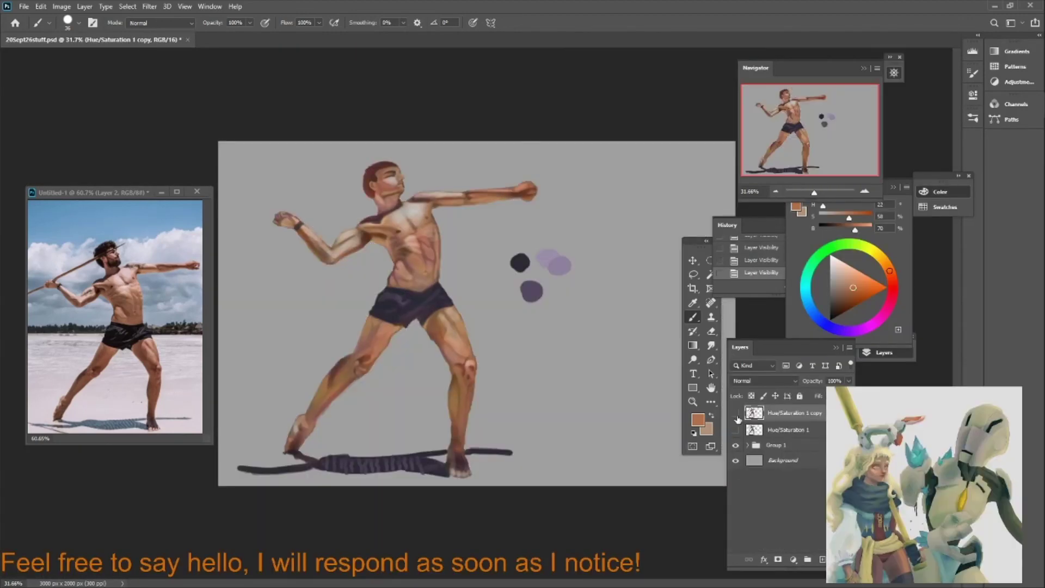
left_click(735, 430)
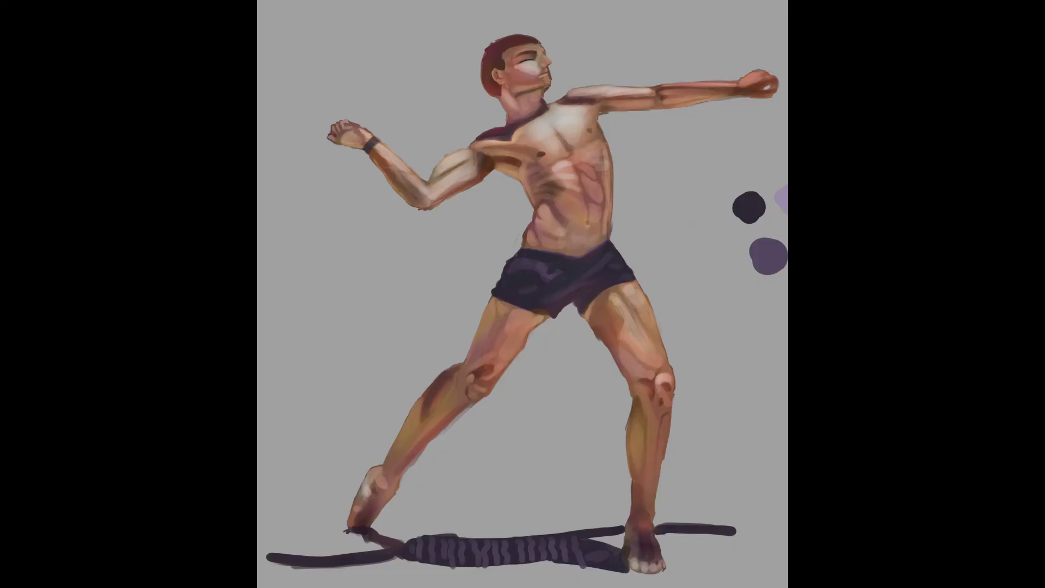